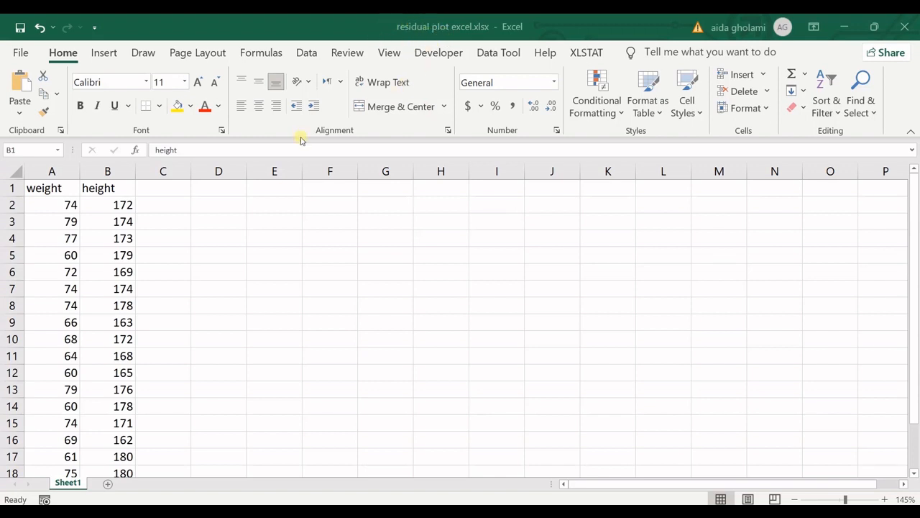
pyautogui.click(90, 195)
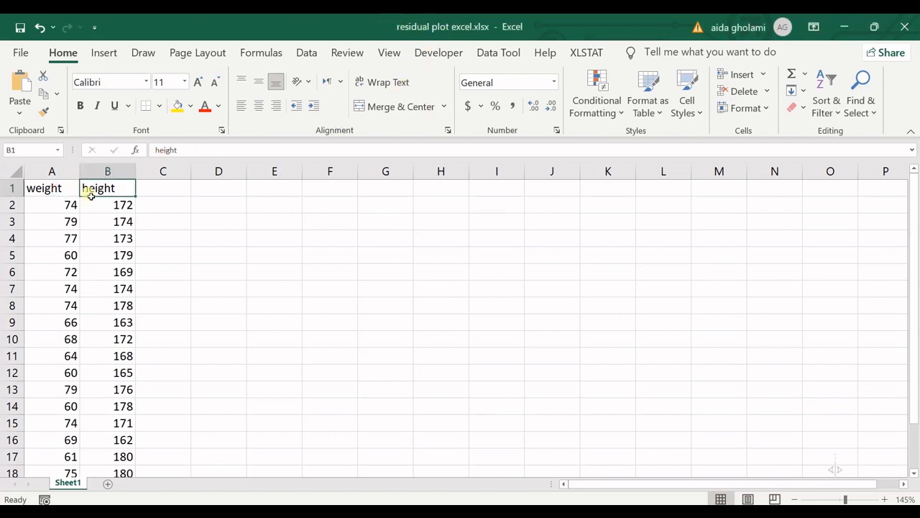
pyautogui.click(45, 194)
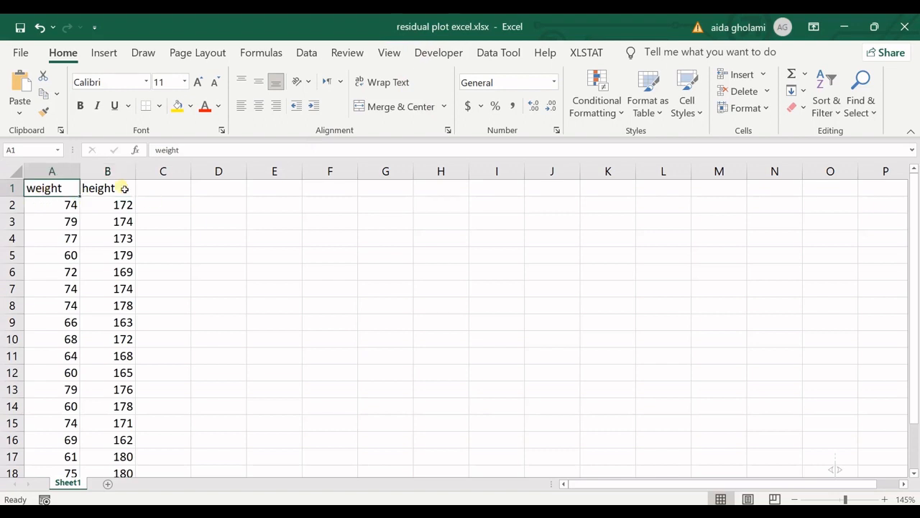
pyautogui.click(117, 188)
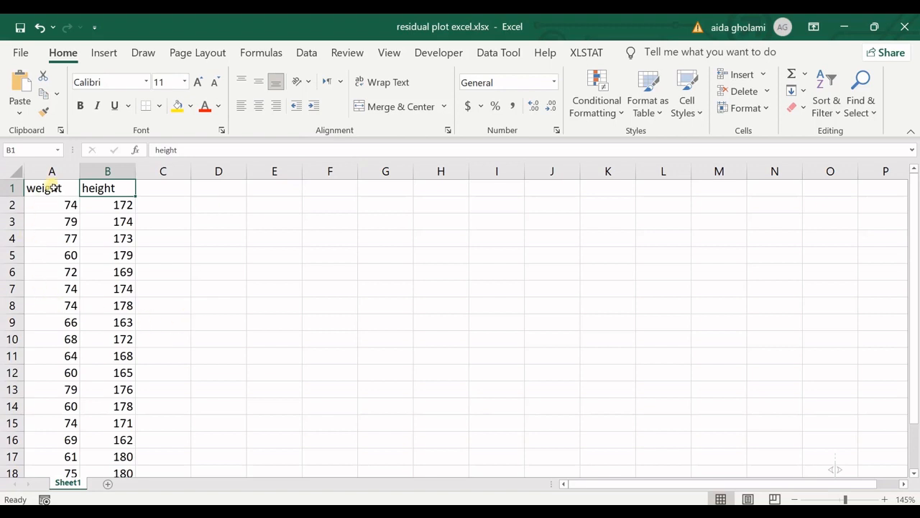
pyautogui.moveTo(44, 187); pyautogui.dragTo(90, 188)
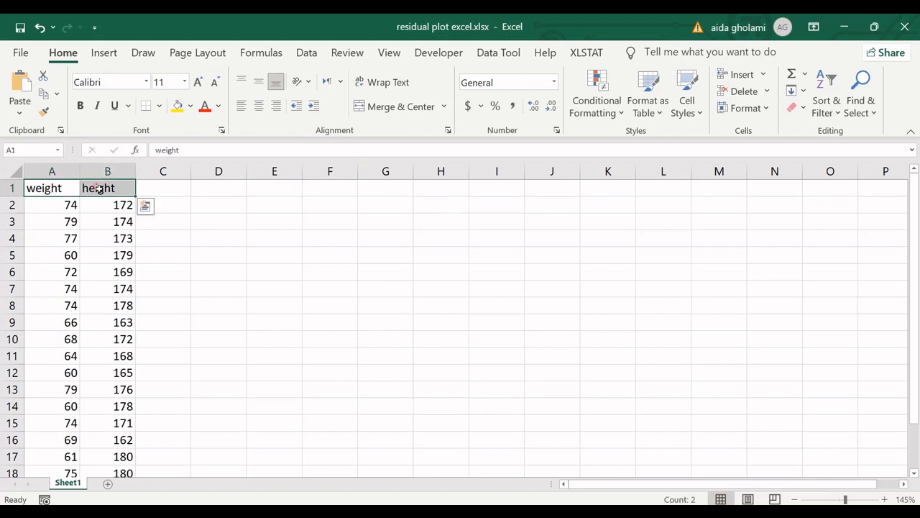
# Insert a marker-only scatter chart of the weight and height data and enlarge it up to row 1 and into column C
pyautogui.click(73, 188)
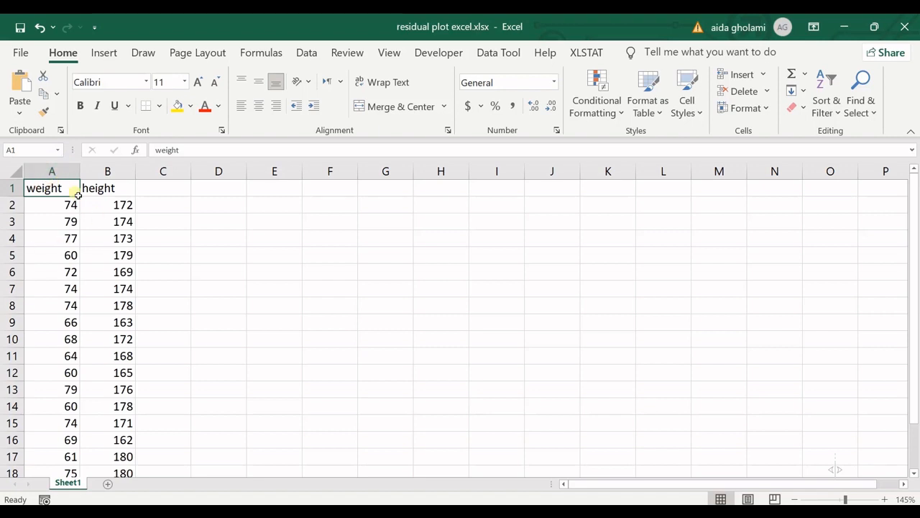
pyautogui.click(107, 53)
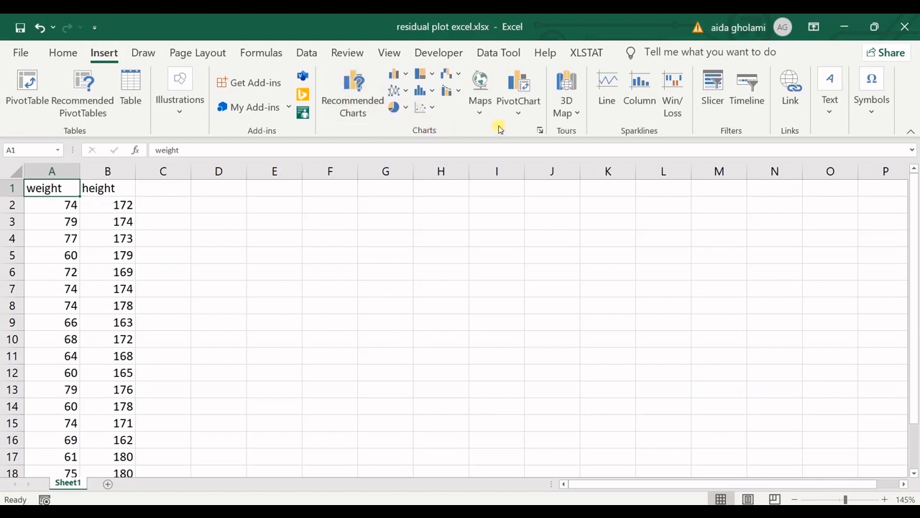
pyautogui.click(429, 108)
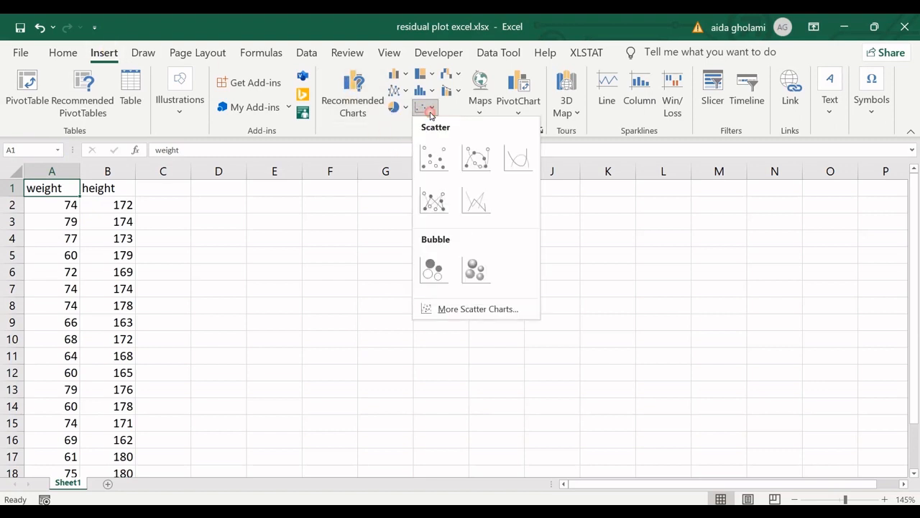
pyautogui.click(439, 154)
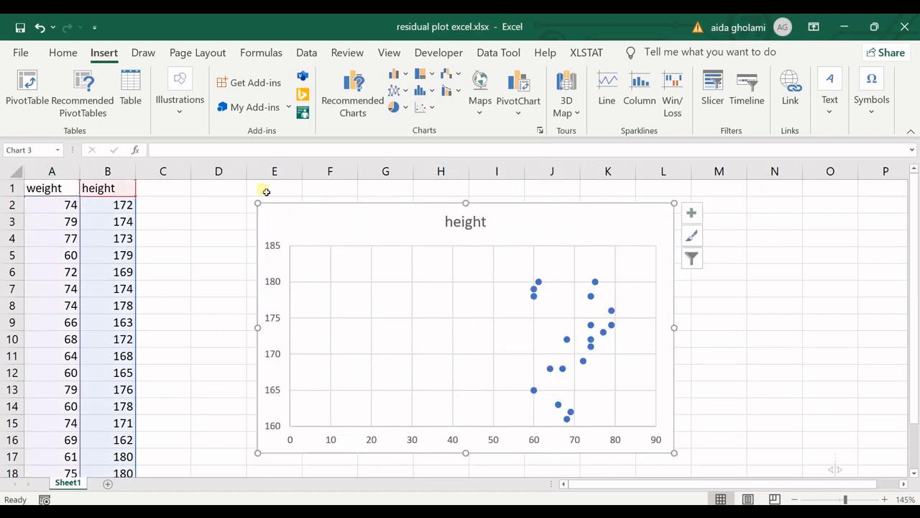
pyautogui.moveTo(257, 203); pyautogui.dragTo(180, 188)
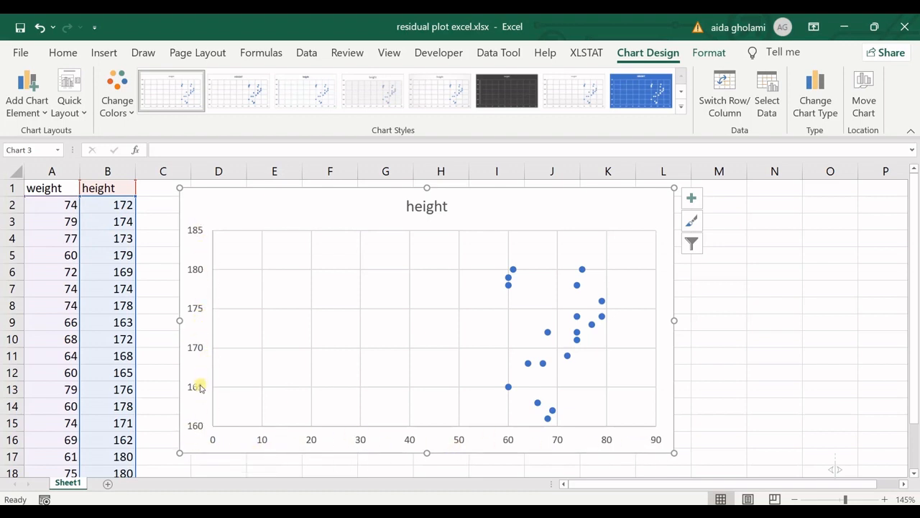
pyautogui.click(187, 207)
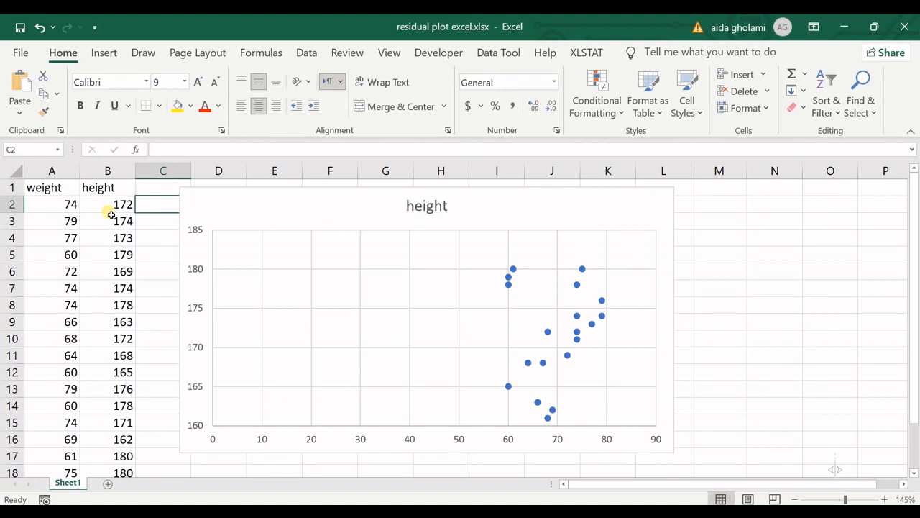
# Handwrite the equation y = ax + b in black ink beside the chart and circle the coefficients a and b
pyautogui.click(134, 52)
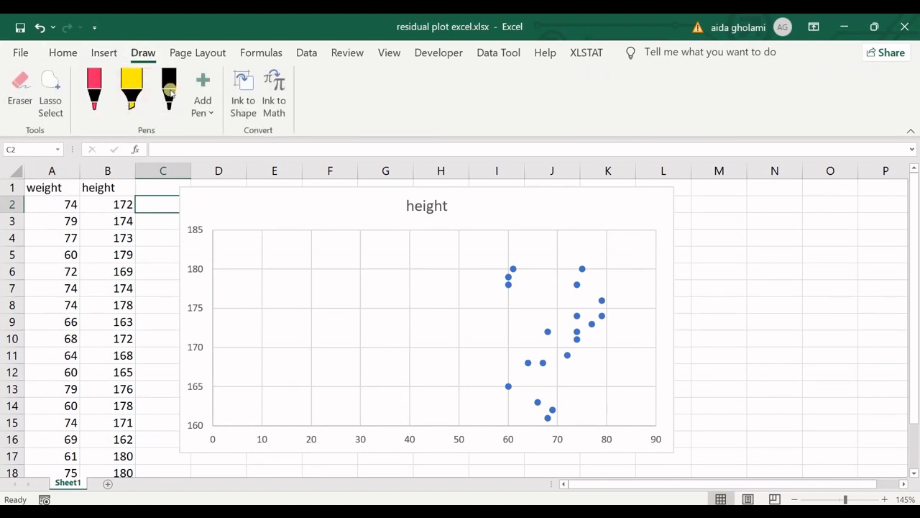
pyautogui.click(170, 92)
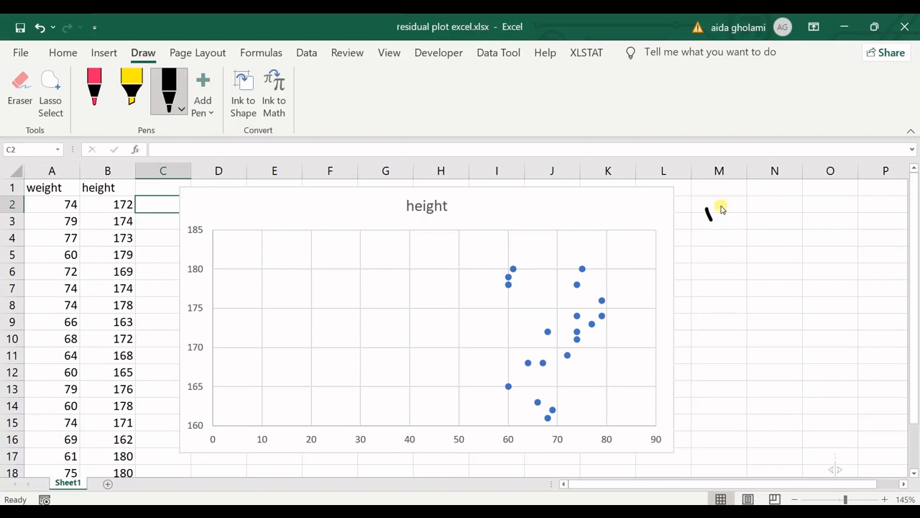
pyautogui.moveTo(722, 208)
pyautogui.mouseDown()
pyautogui.moveTo(704, 243)
pyautogui.moveTo(730, 229)
pyautogui.moveTo(726, 220)
pyautogui.mouseUp()
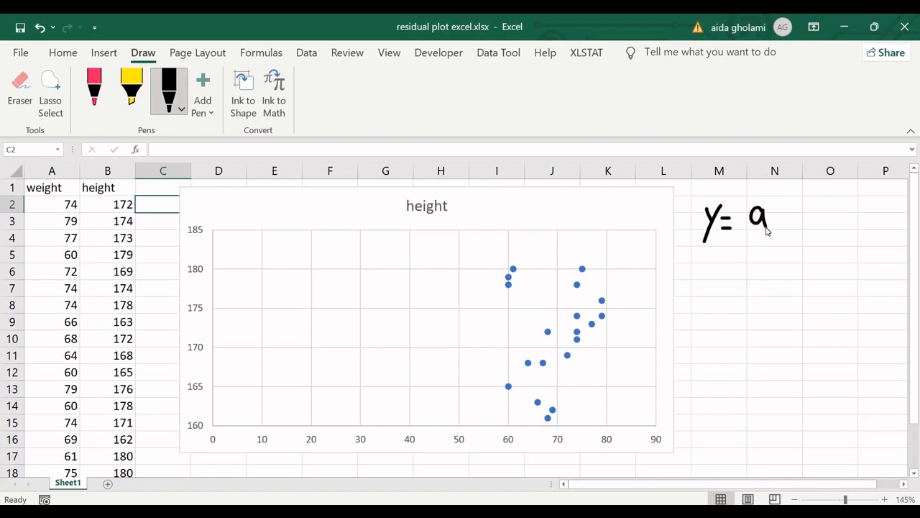
pyautogui.moveTo(773, 222); pyautogui.dragTo(783, 221)
pyautogui.hotkey('ctrl', 'z')
pyautogui.moveTo(800, 217)
pyautogui.mouseDown()
pyautogui.moveTo(821, 216)
pyautogui.moveTo(811, 228)
pyautogui.mouseUp()
pyautogui.moveTo(832, 194)
pyautogui.mouseDown()
pyautogui.moveTo(841, 225)
pyautogui.moveTo(872, 219)
pyautogui.moveTo(838, 226)
pyautogui.mouseUp()
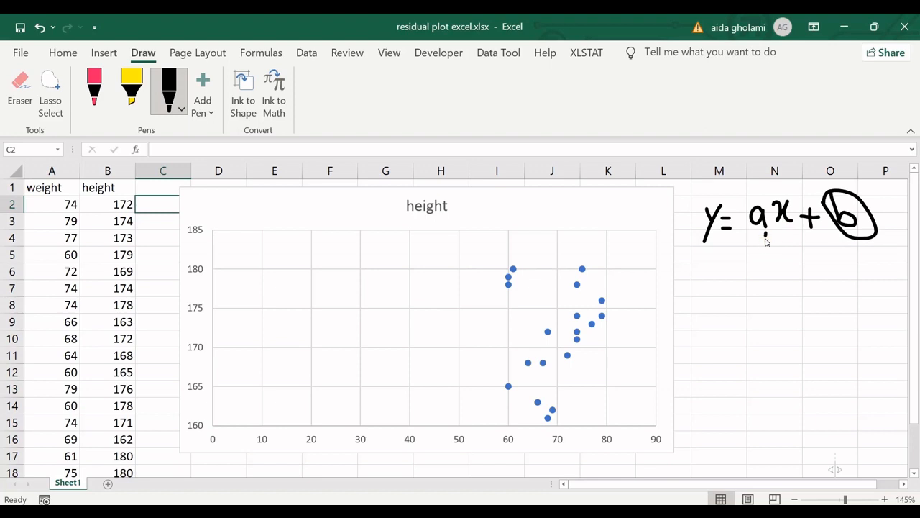
pyautogui.moveTo(766, 239); pyautogui.dragTo(748, 201)
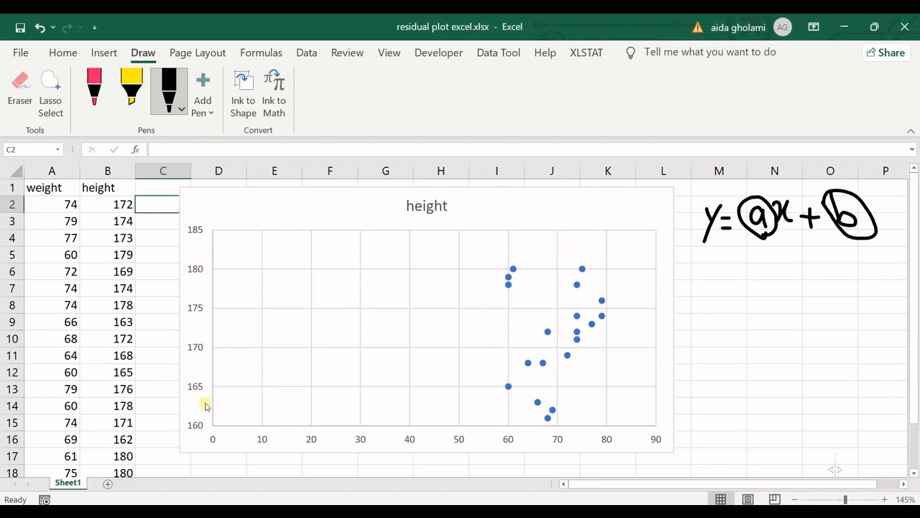
pyautogui.click(63, 53)
# Set the minimum bound of the scatter chart's horizontal axis to 50
pyautogui.click(592, 222)
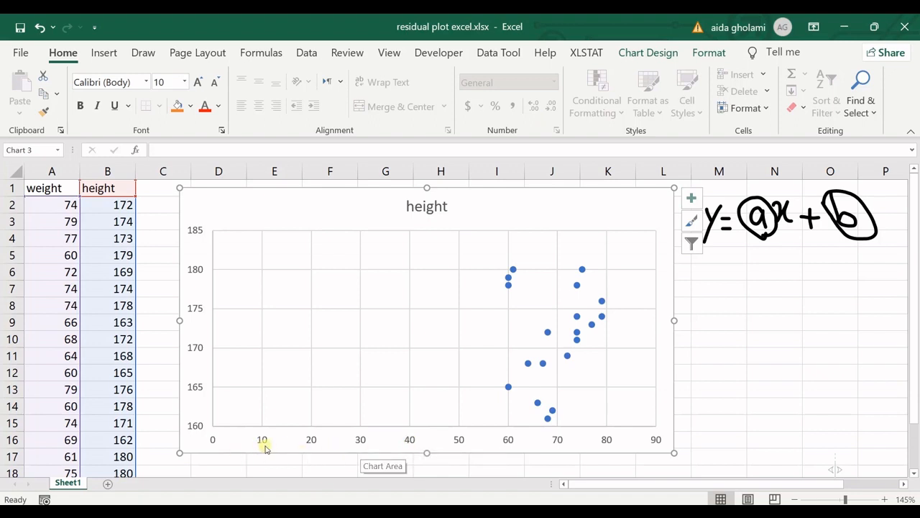
pyautogui.click(416, 440)
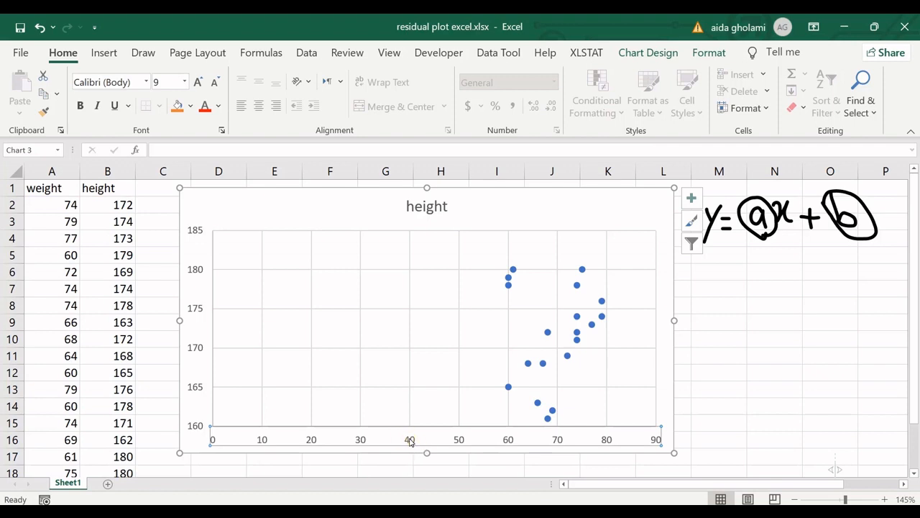
pyautogui.doubleClick(410, 440)
pyautogui.rightClick(409, 439)
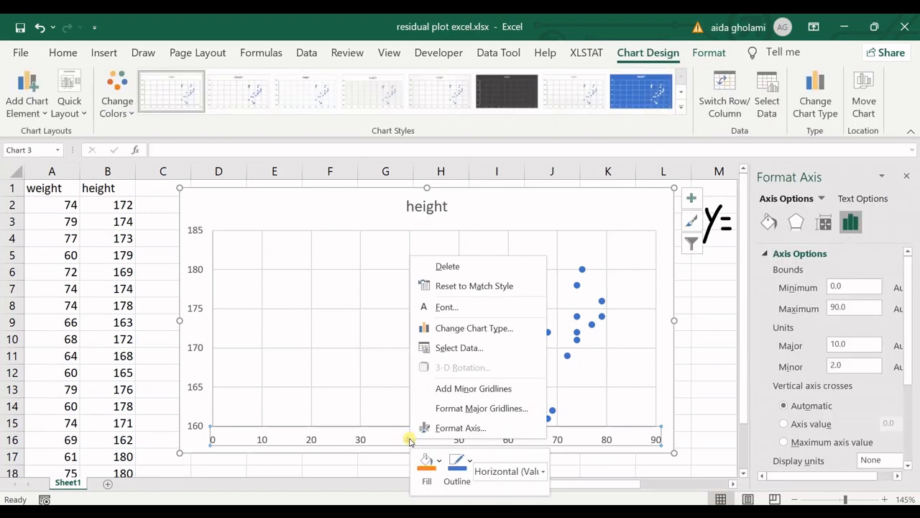
pyautogui.click(427, 428)
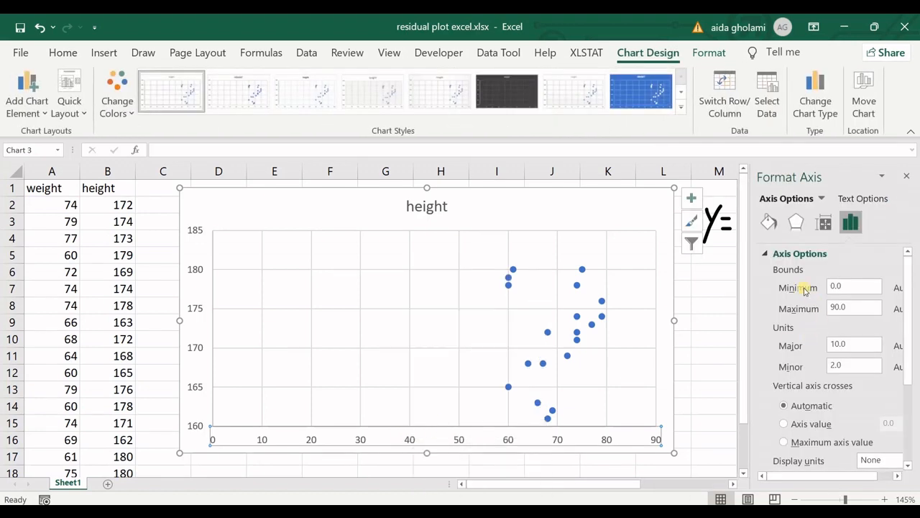
pyautogui.doubleClick(843, 285)
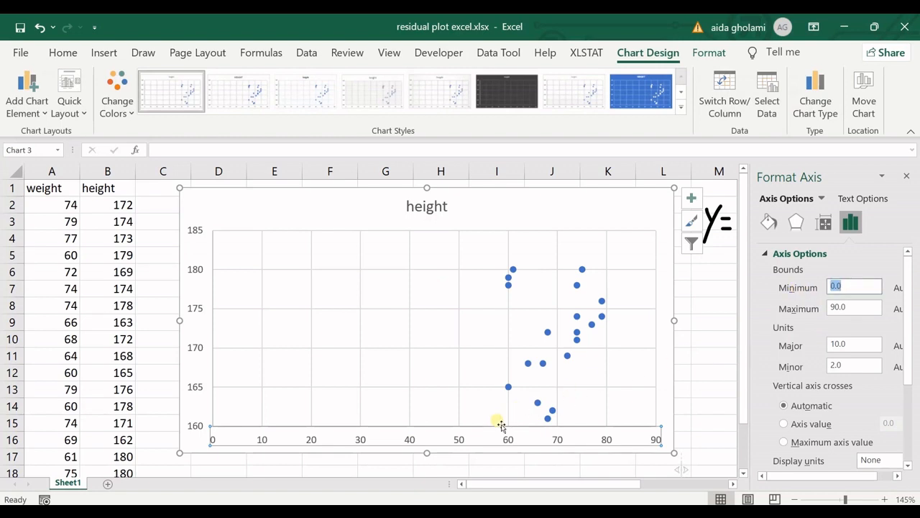
pyautogui.write('50')
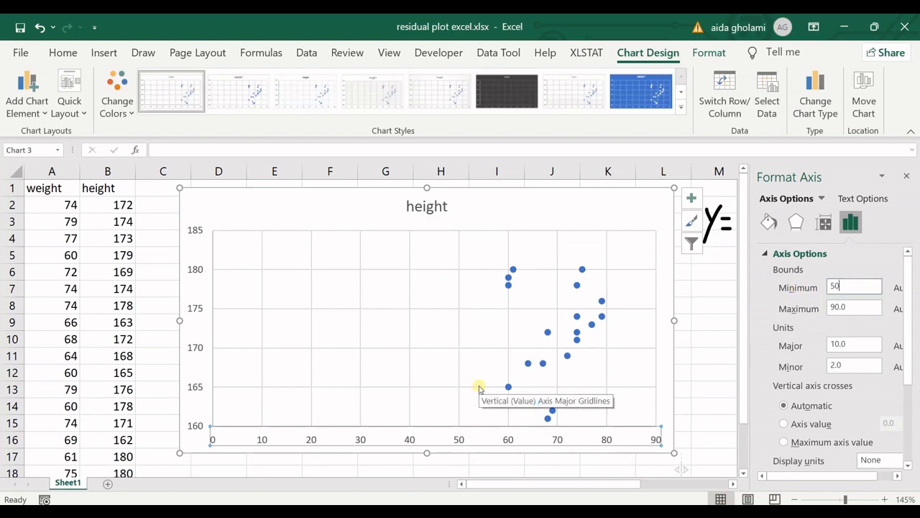
pyautogui.click(701, 320)
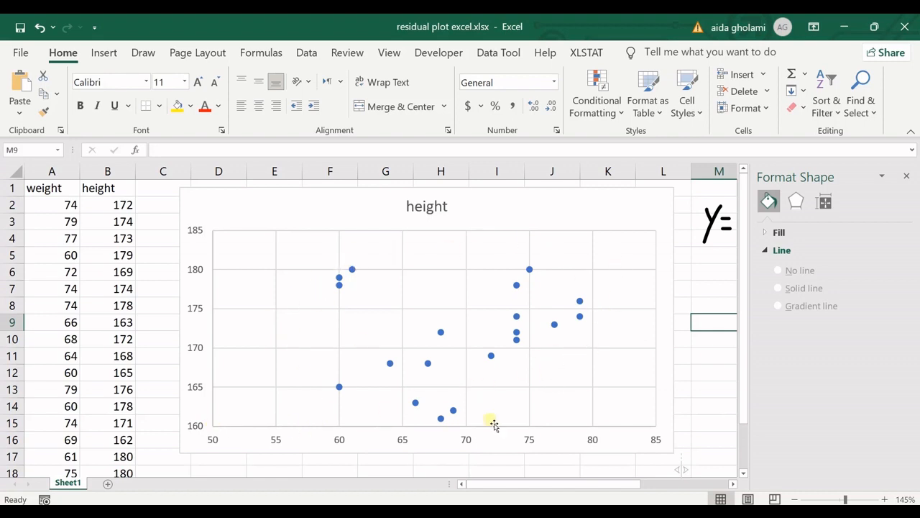
pyautogui.click(908, 175)
# Add a linear trendline to the scatter chart and display its equation on the chart
pyautogui.click(654, 206)
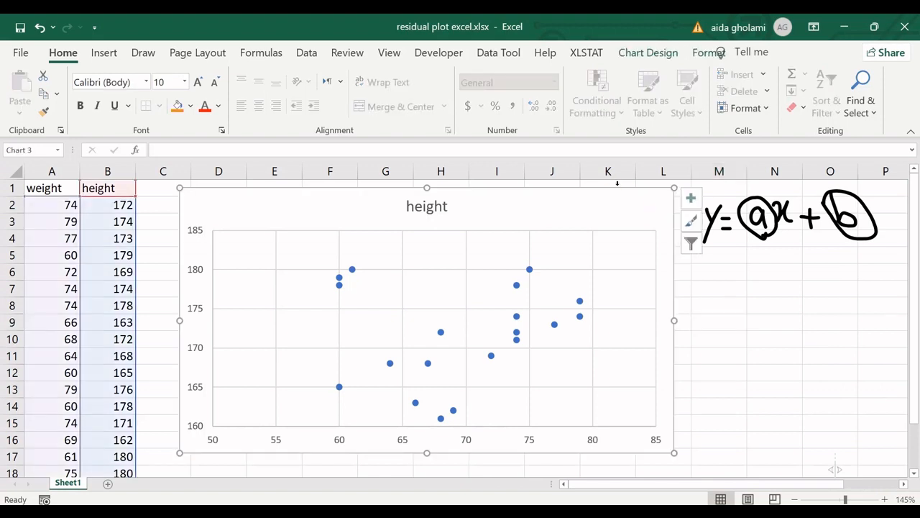
pyautogui.click(694, 199)
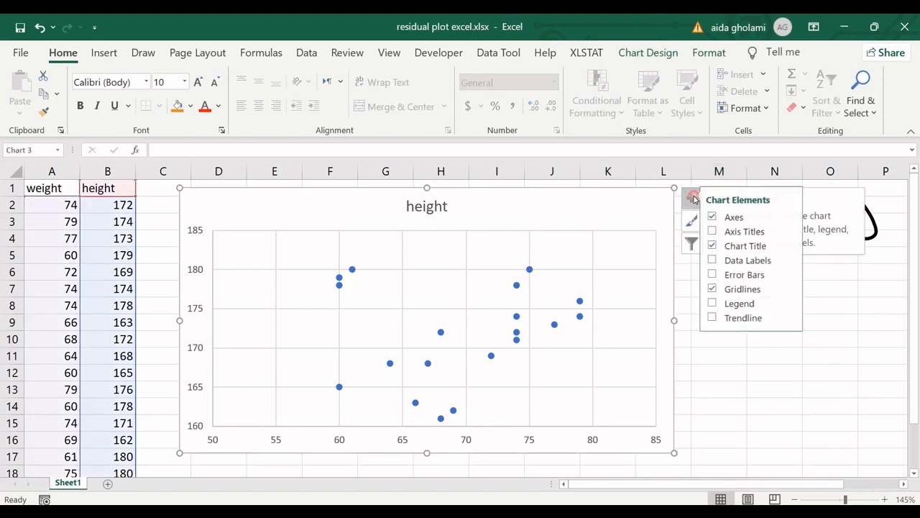
pyautogui.click(718, 318)
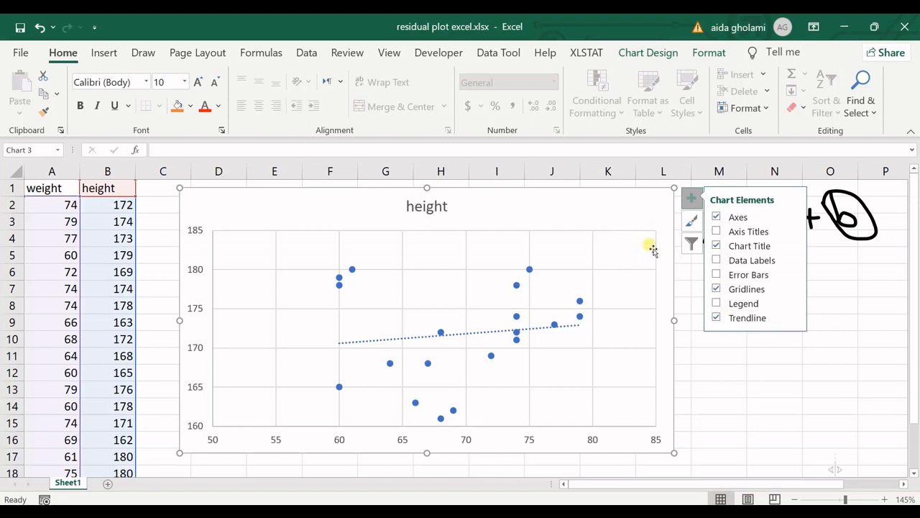
pyautogui.click(793, 315)
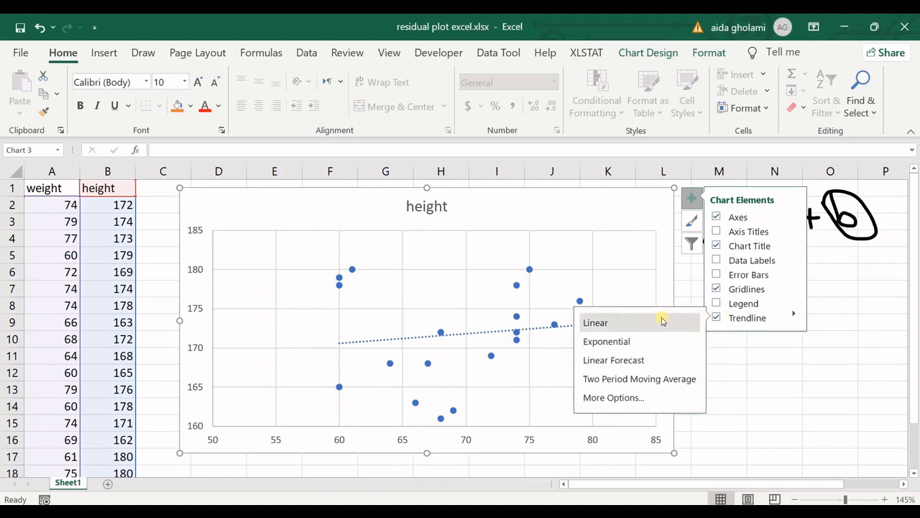
pyautogui.click(610, 399)
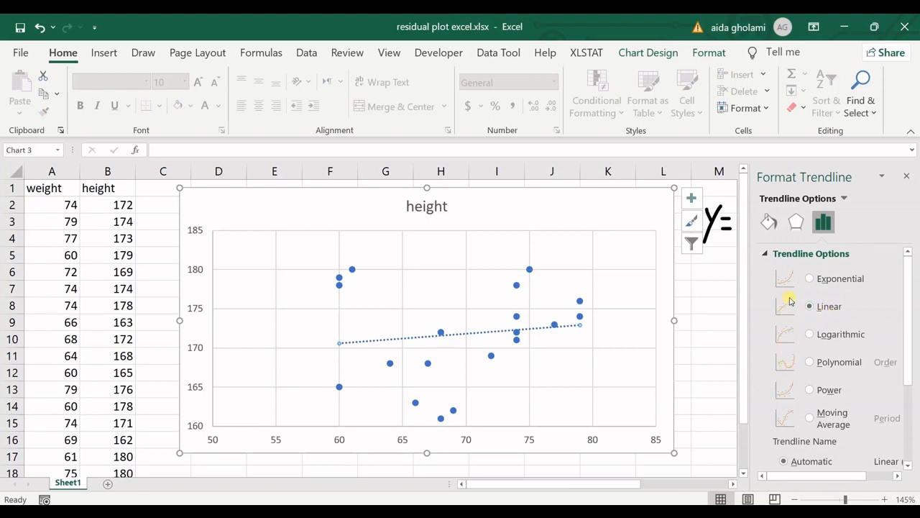
pyautogui.scroll(-4, 790, 300)
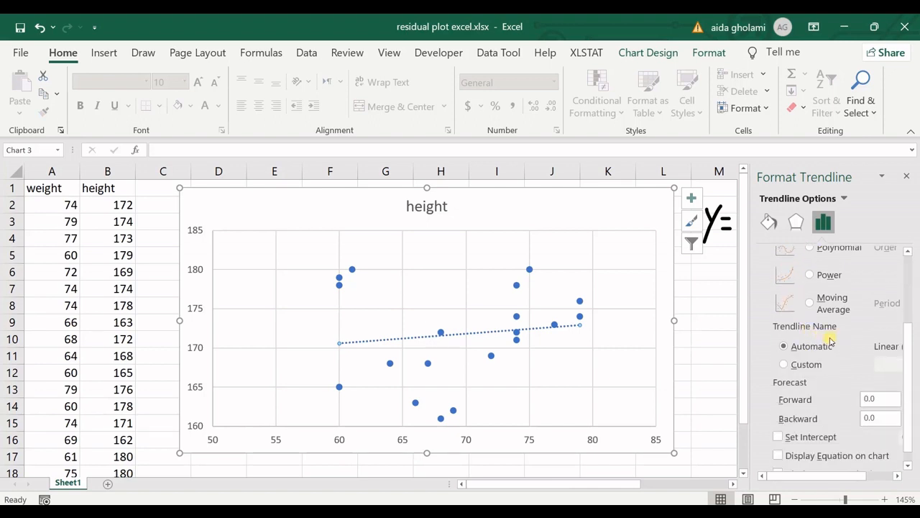
pyautogui.scroll(3, 791, 337)
pyautogui.scroll(-4, 774, 339)
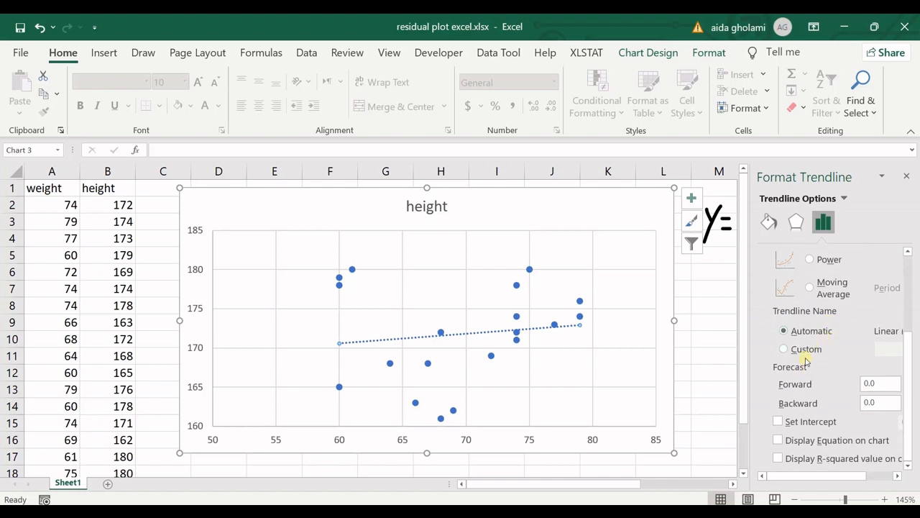
pyautogui.click(778, 440)
# Place the trendline equation label in the plot's upper-right corner and shift the chart right, clear of columns C to G
pyautogui.click(534, 326)
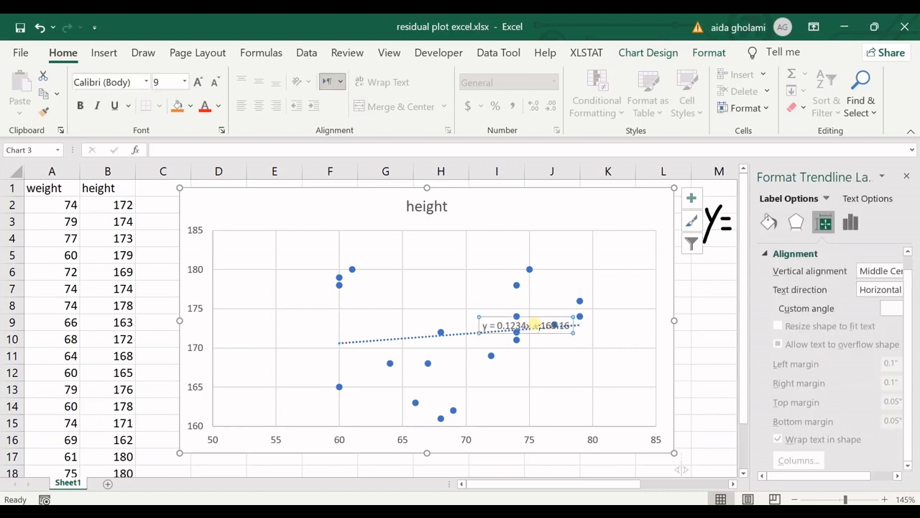
pyautogui.moveTo(576, 334); pyautogui.dragTo(657, 252)
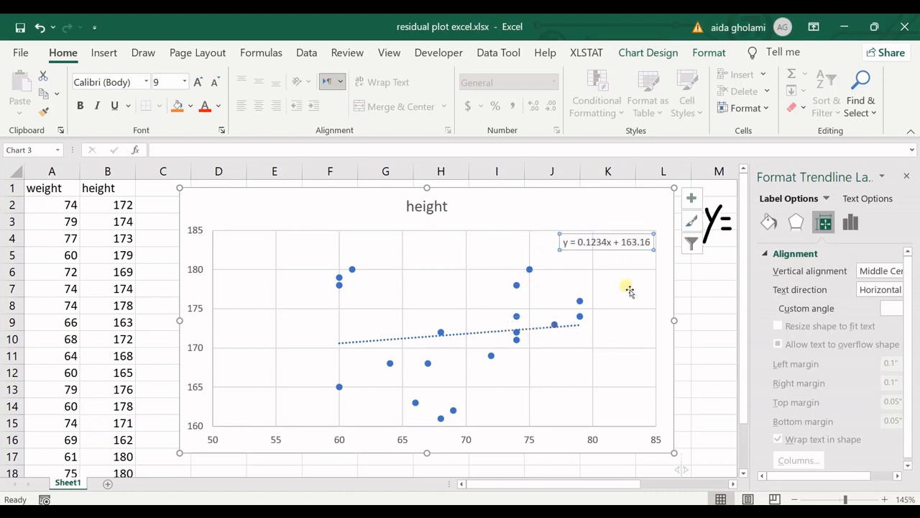
pyautogui.click(909, 177)
pyautogui.moveTo(633, 196); pyautogui.dragTo(868, 217)
# Copy the trendline equation text from the chart into cell C2 and autofit the width of column C
pyautogui.click(869, 263)
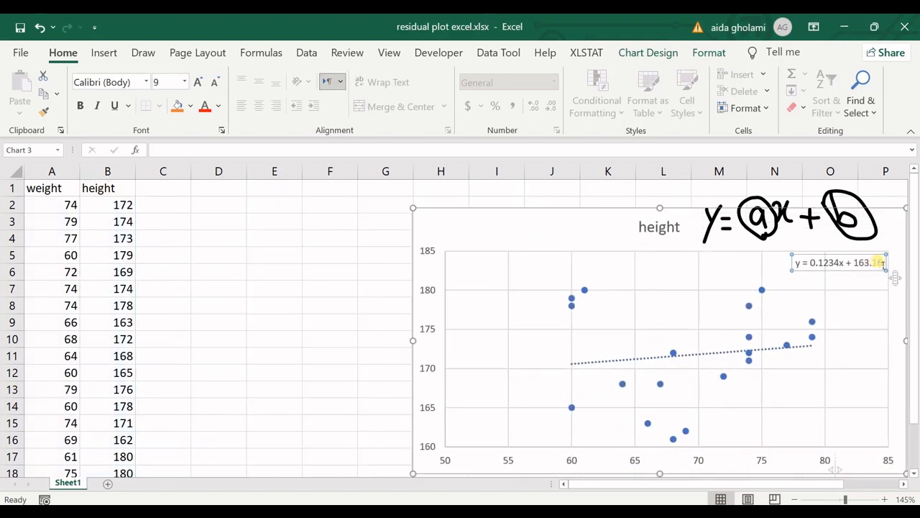
pyautogui.moveTo(887, 264); pyautogui.dragTo(778, 265)
pyautogui.doubleClick(873, 264)
pyautogui.click(877, 264)
pyautogui.hotkey('ctrl', 'c')
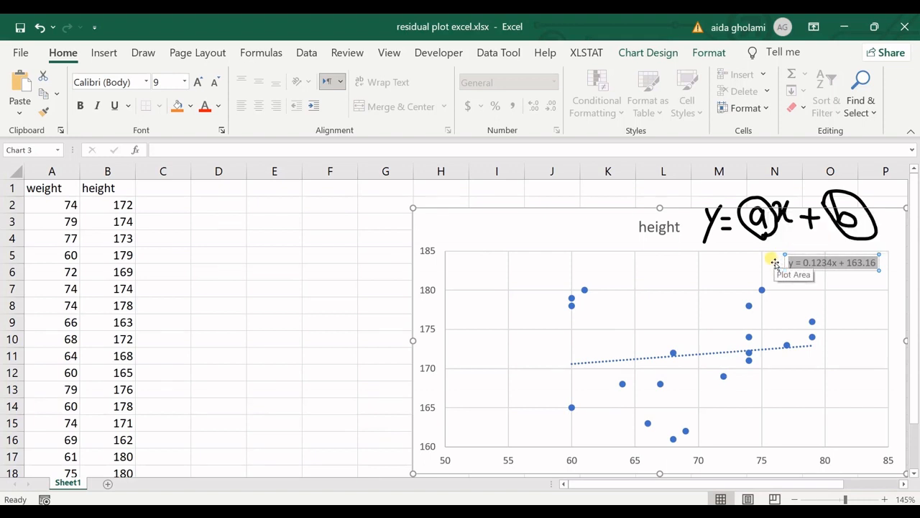
pyautogui.click(183, 206)
pyautogui.hotkey('ctrl', 'v')
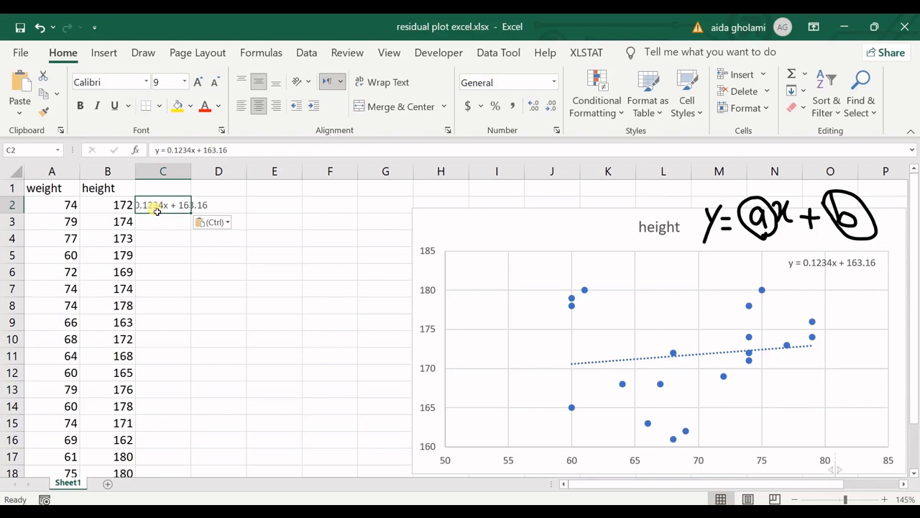
pyautogui.doubleClick(197, 179)
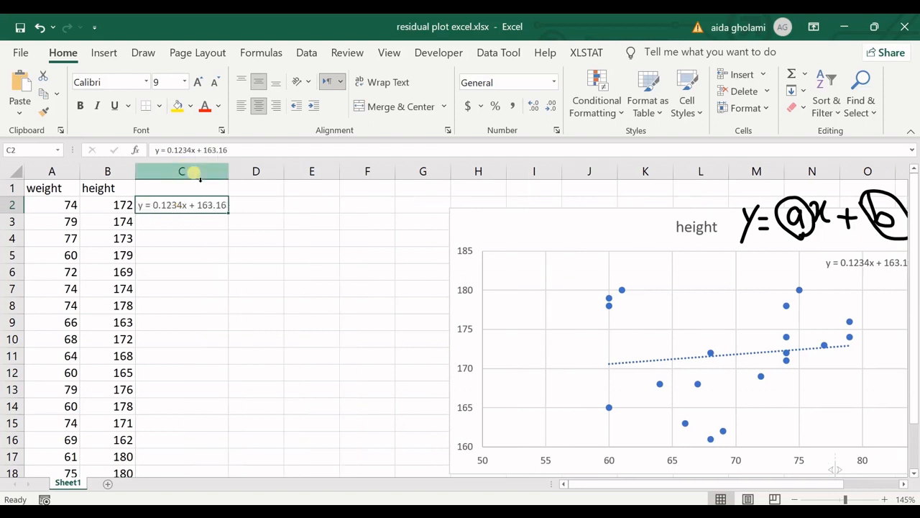
# Turn the equation text in C2 into the formula =0.1234*A2+163.16, using the first weight as x
pyautogui.doubleClick(155, 208)
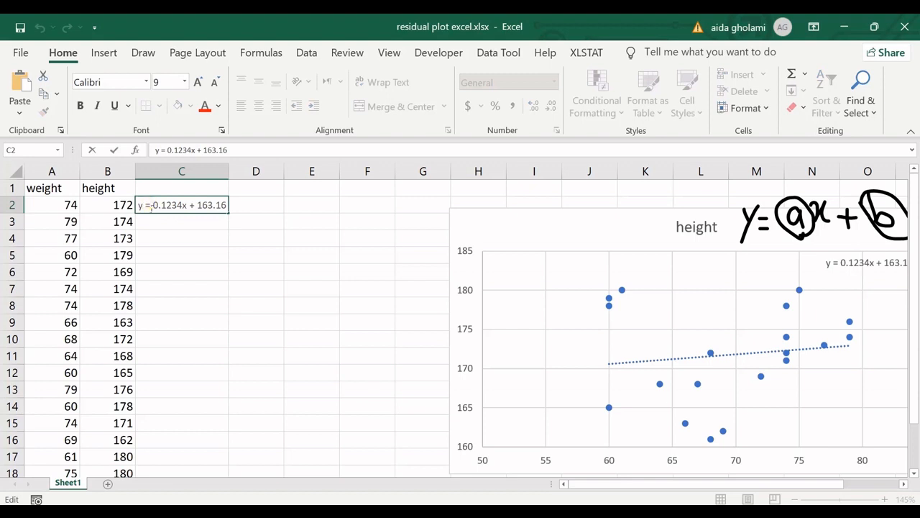
pyautogui.press('Left')
pyautogui.press('Left')
pyautogui.press('BackSpace')
pyautogui.press('BackSpace')
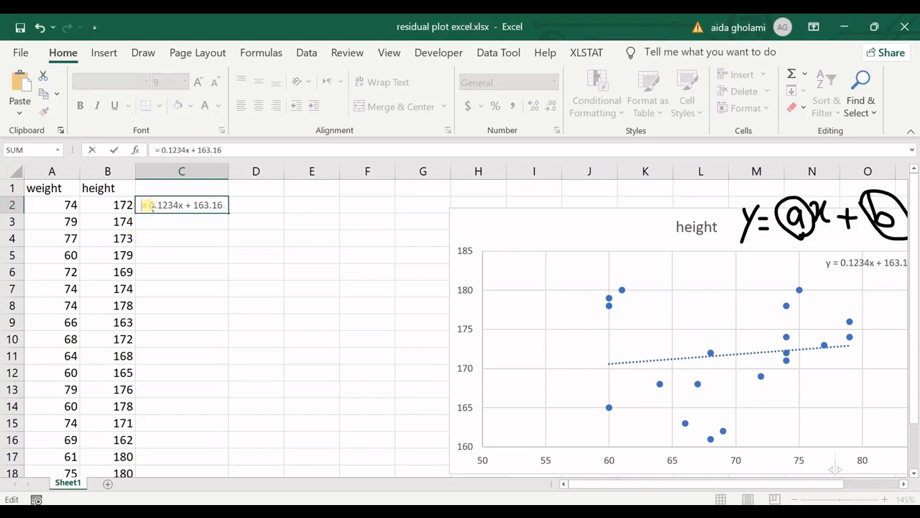
pyautogui.press('BackSpace')
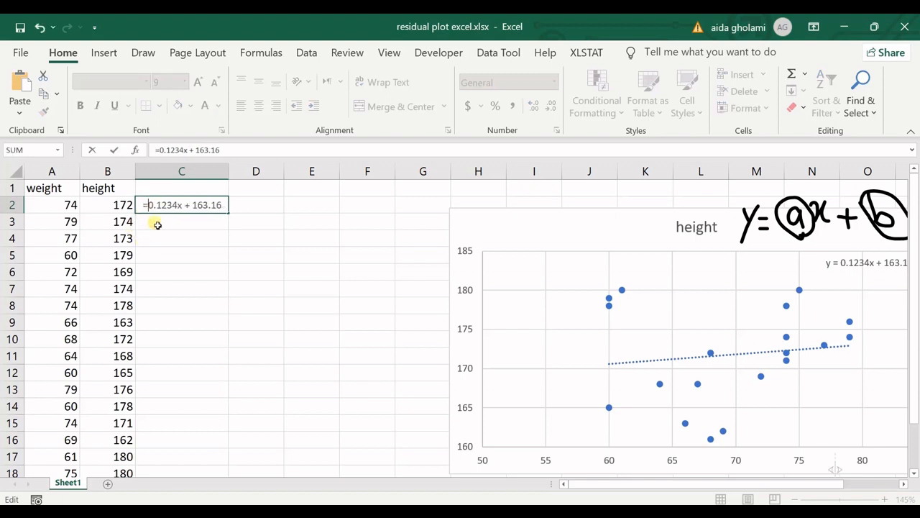
pyautogui.click(194, 206)
pyautogui.press('BackSpace')
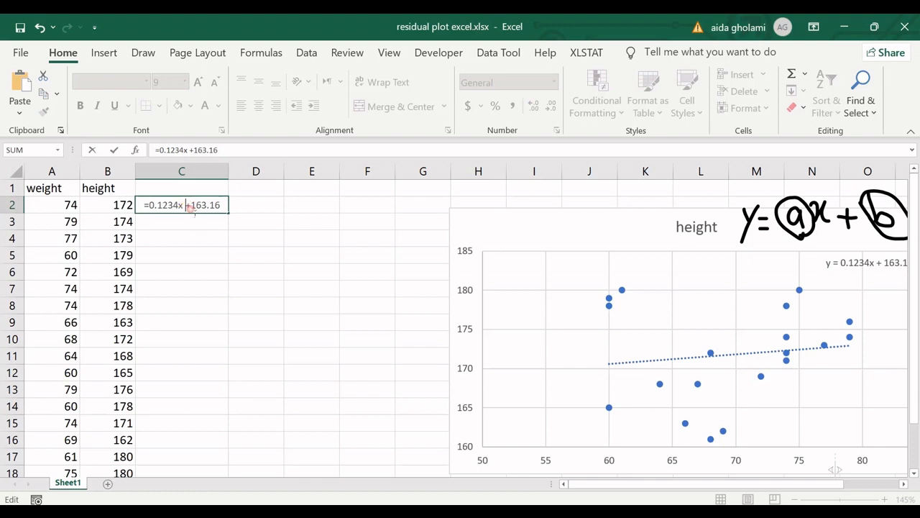
pyautogui.press('BackSpace')
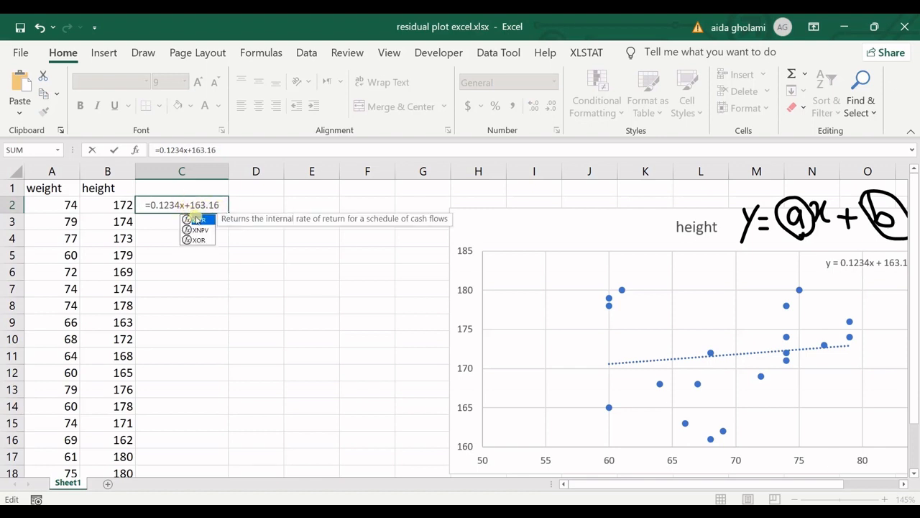
pyautogui.press('BackSpace')
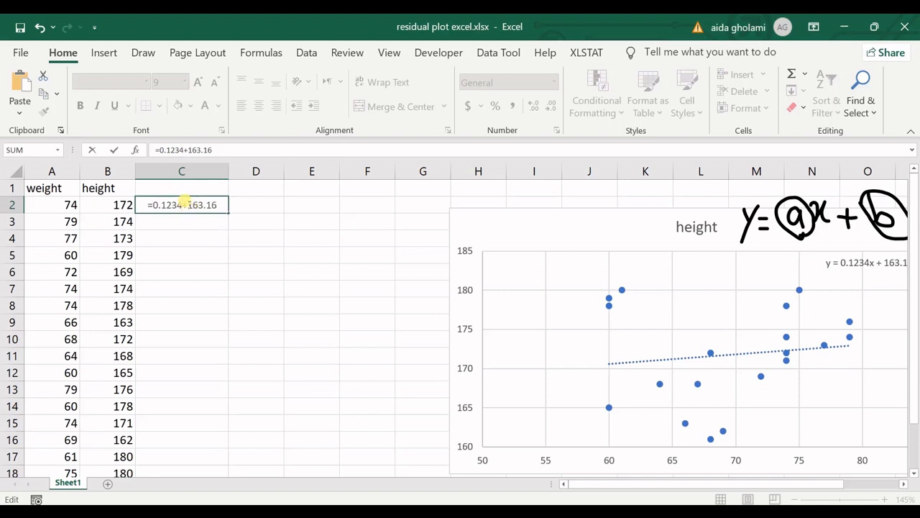
pyautogui.write('*')
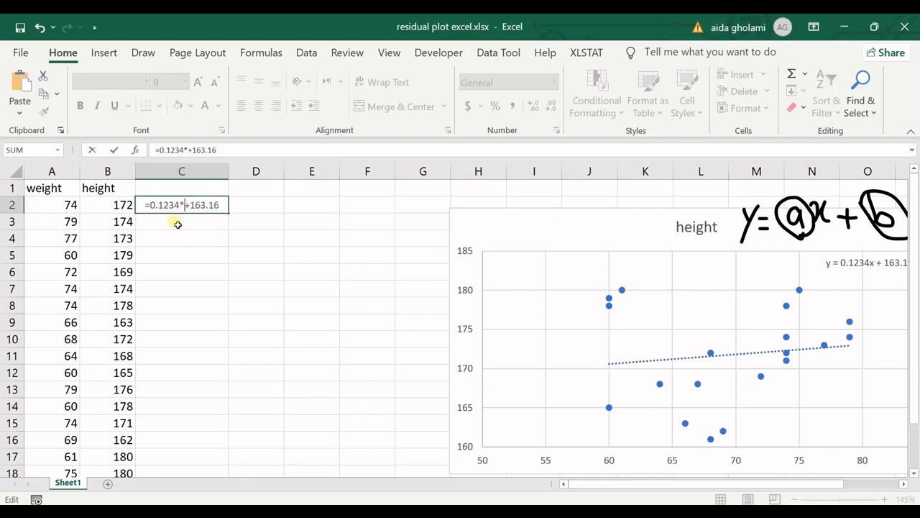
pyautogui.click(67, 206)
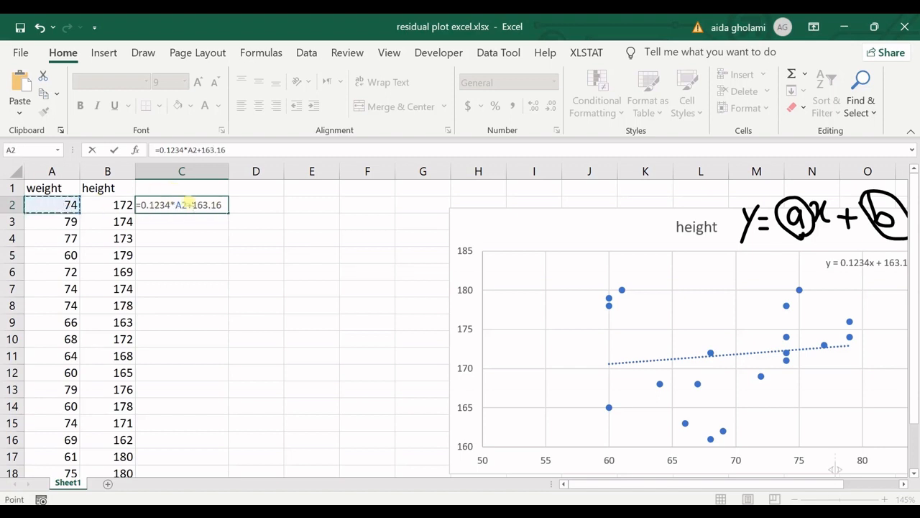
pyautogui.press('Return')
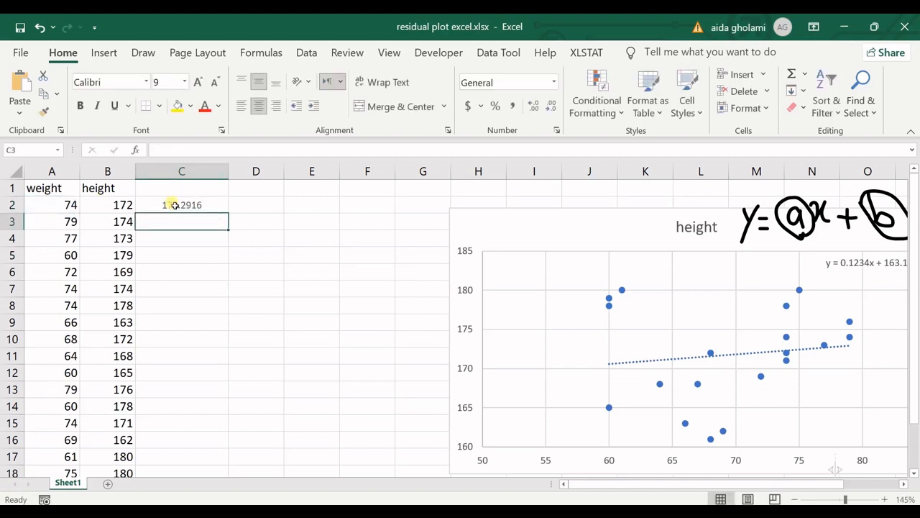
pyautogui.click(167, 205)
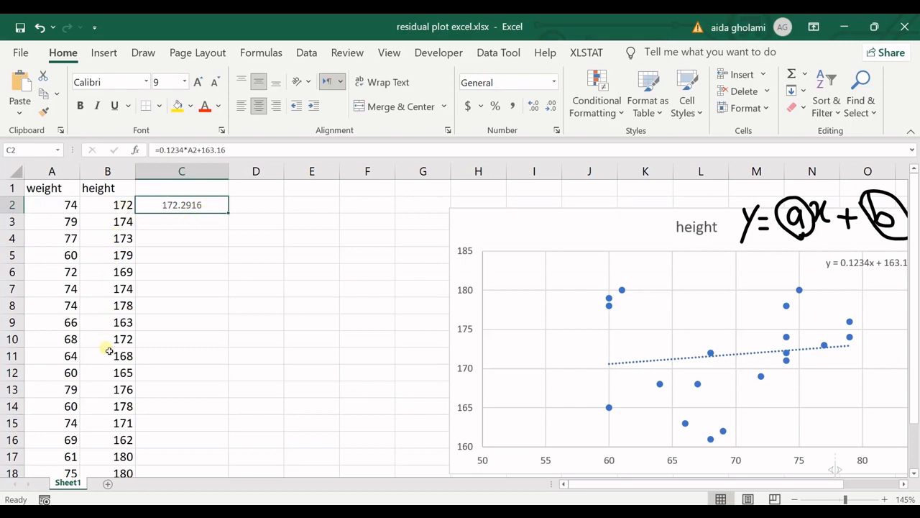
# Enter the header "modeled" in cell C1
pyautogui.click(181, 187)
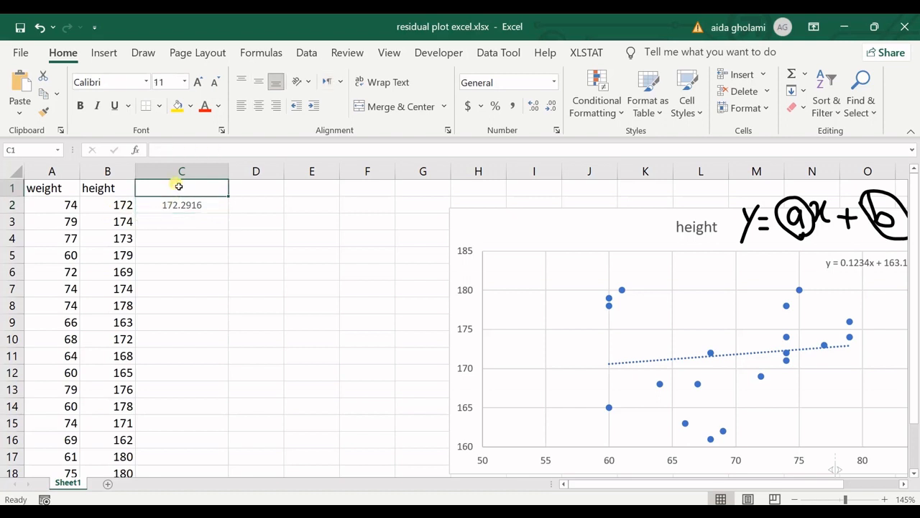
pyautogui.write('mod')
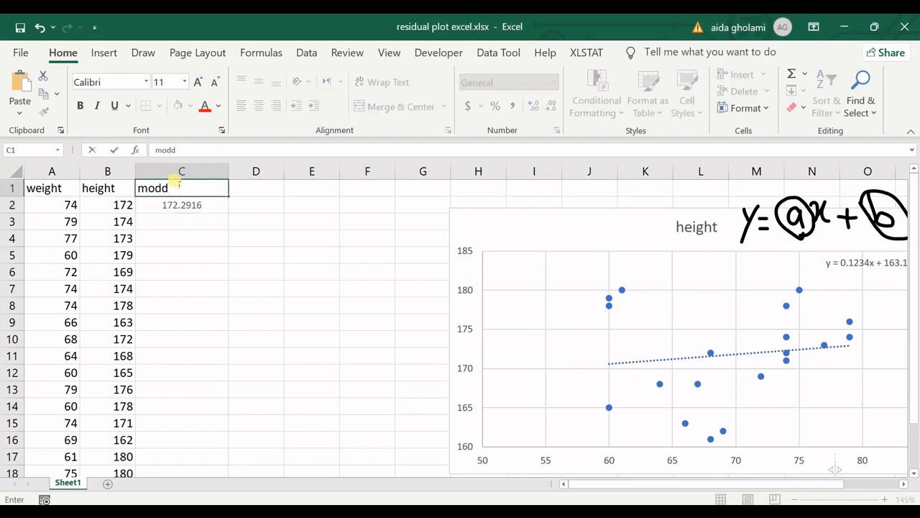
pyautogui.write('eled')
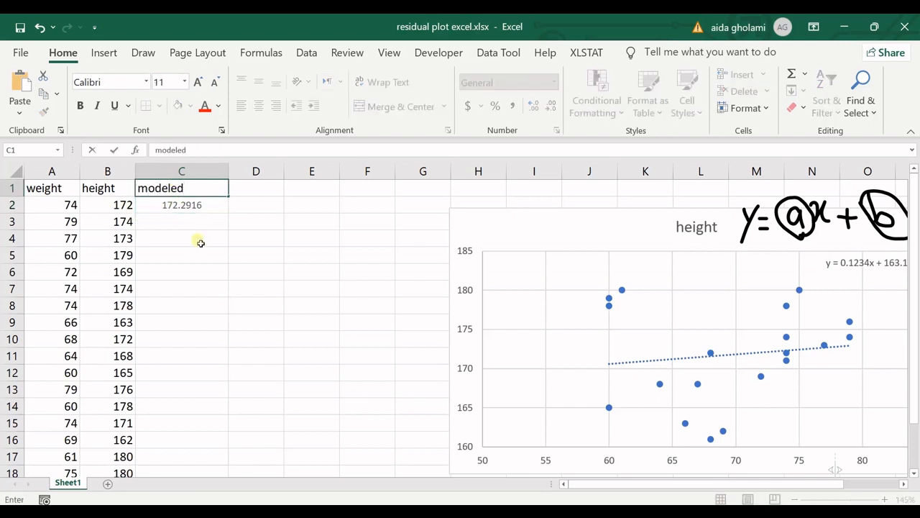
pyautogui.click(199, 240)
# Fill the modeled-height formula from C2 down to C20, the last data row
pyautogui.click(226, 210)
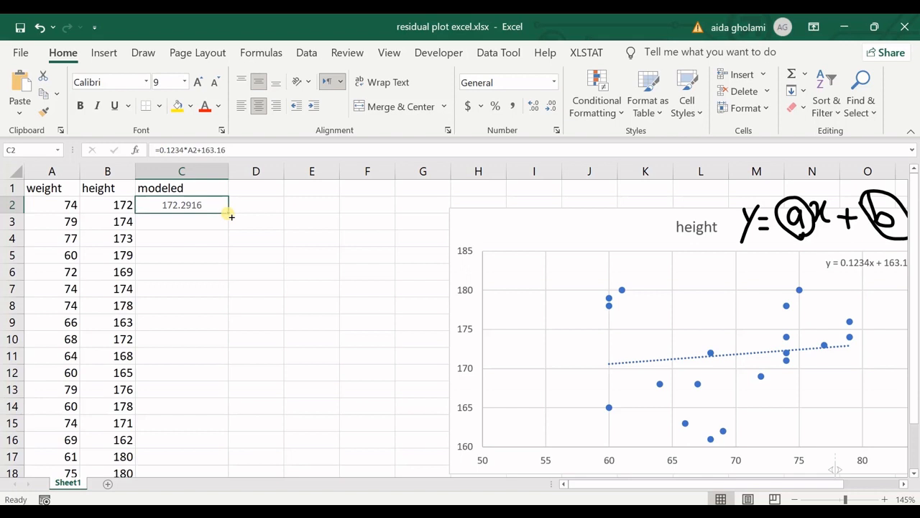
pyautogui.doubleClick(231, 217)
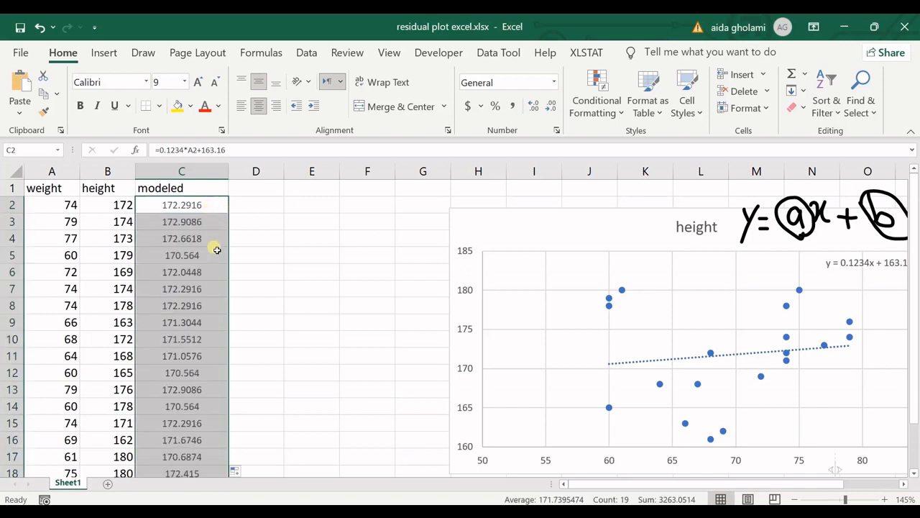
pyautogui.scroll(-1, 213, 268)
pyautogui.scroll(-3, 212, 268)
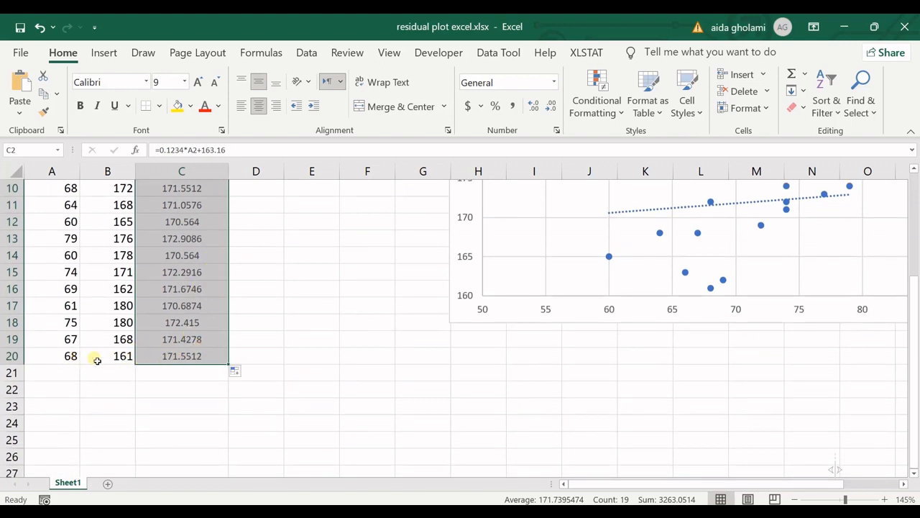
pyautogui.scroll(3, 176, 345)
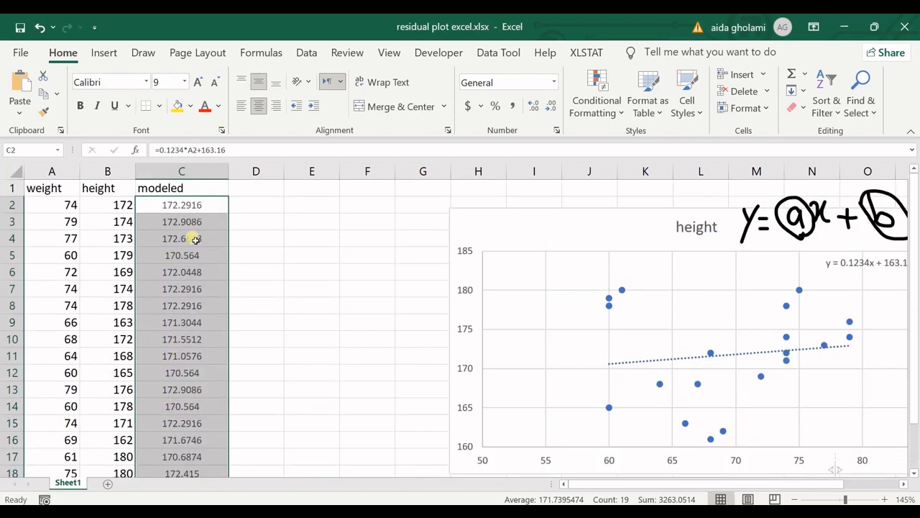
pyautogui.click(204, 207)
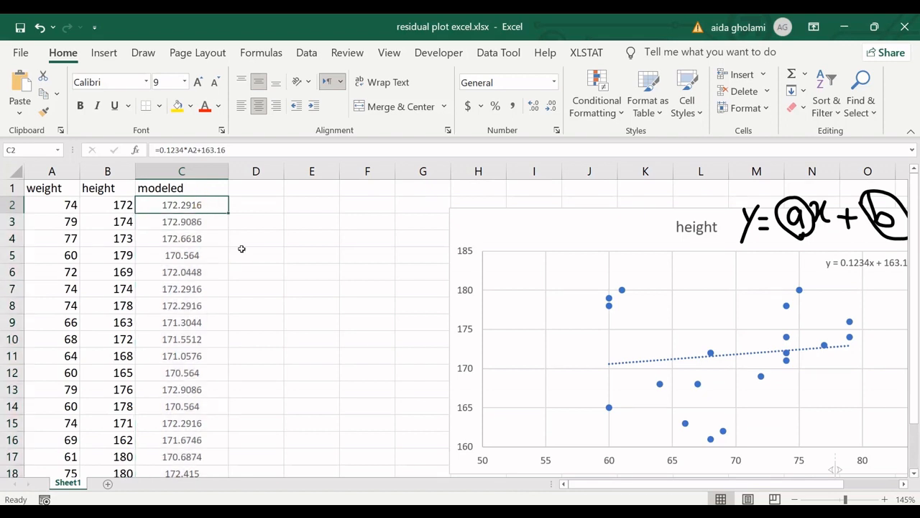
# Enter the header "residuals" in cell D1
pyautogui.click(255, 188)
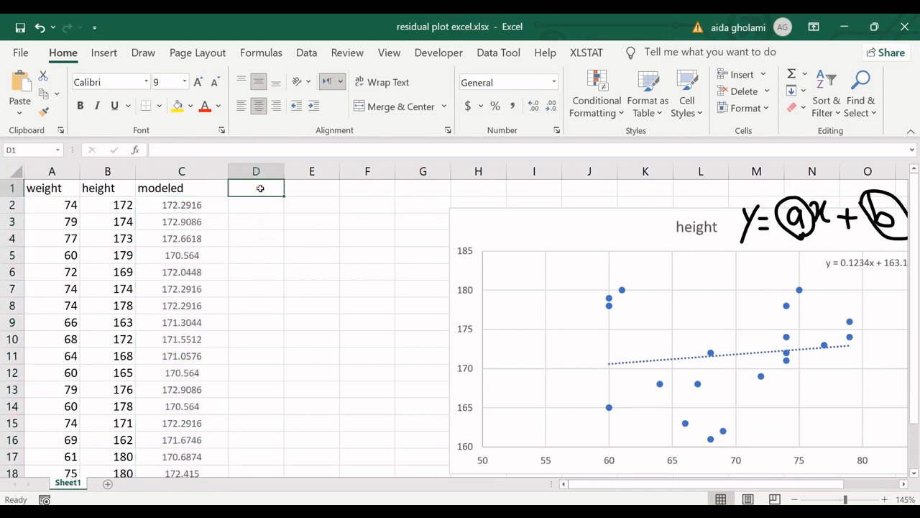
pyautogui.write('r')
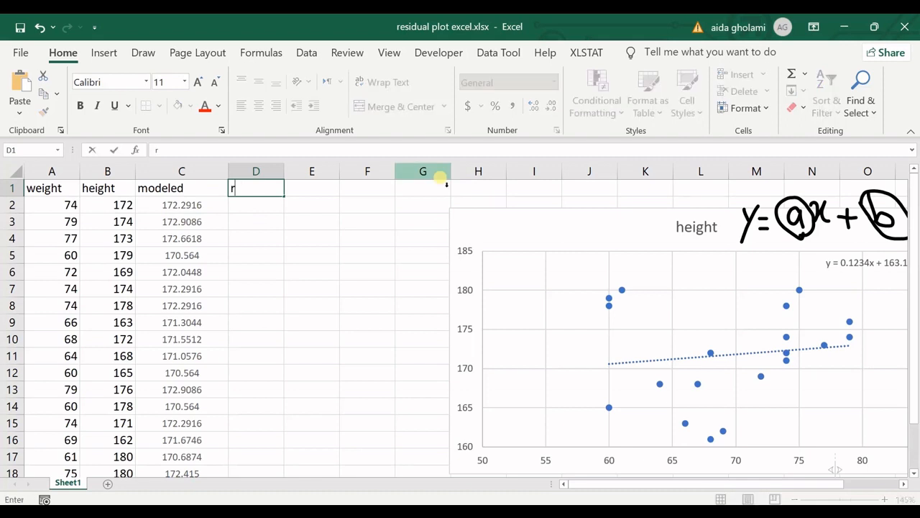
pyautogui.write('esi')
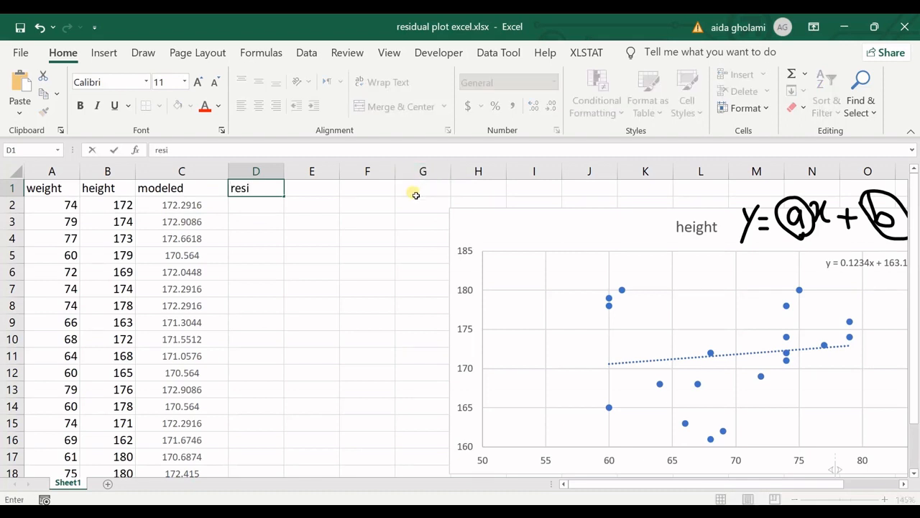
pyautogui.write('duals')
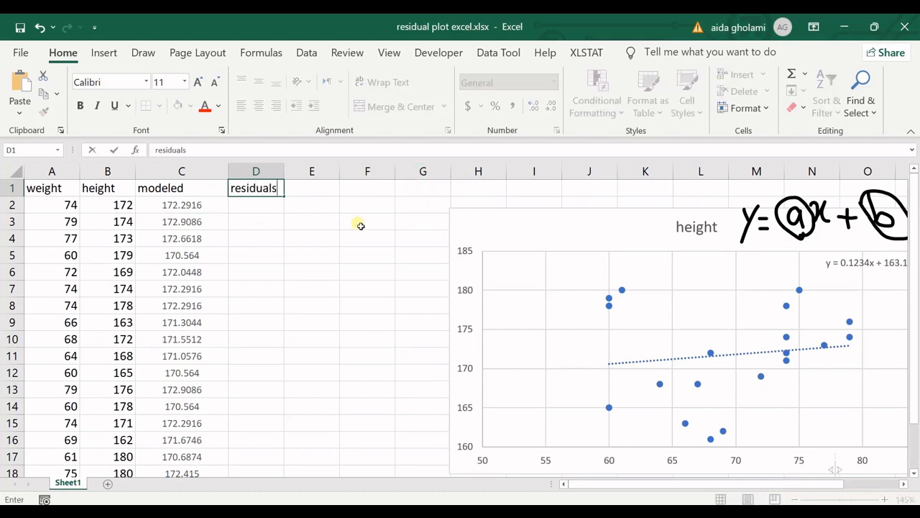
# Calculate the first residual in D2 as height minus modeled height with the formula =B2-C2
pyautogui.click(266, 209)
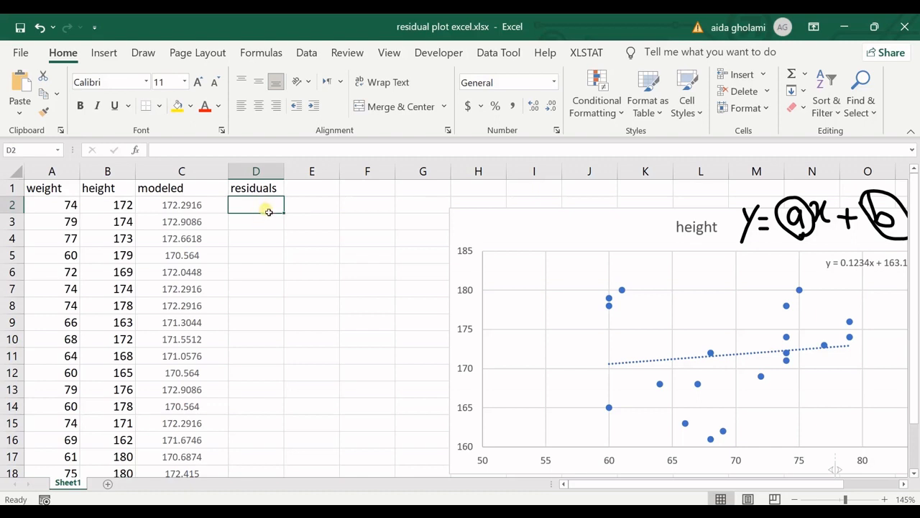
pyautogui.write('=')
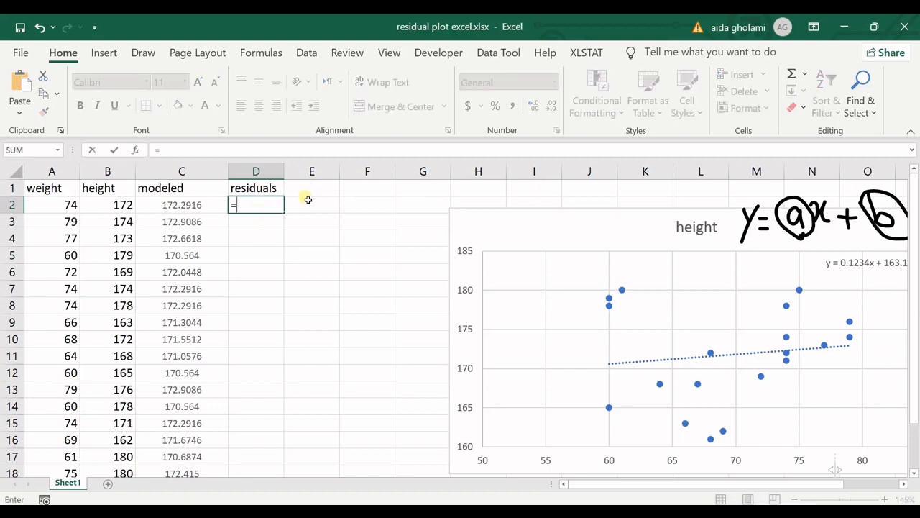
pyautogui.click(109, 209)
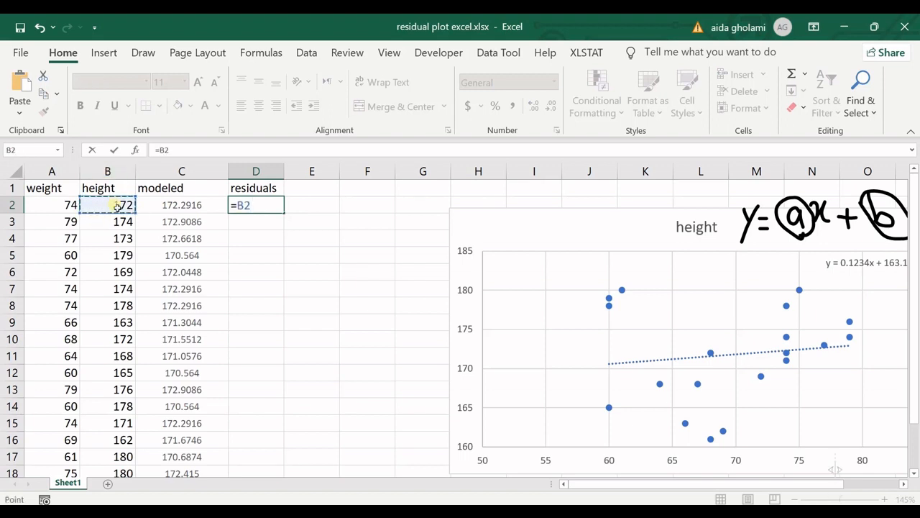
pyautogui.write('-')
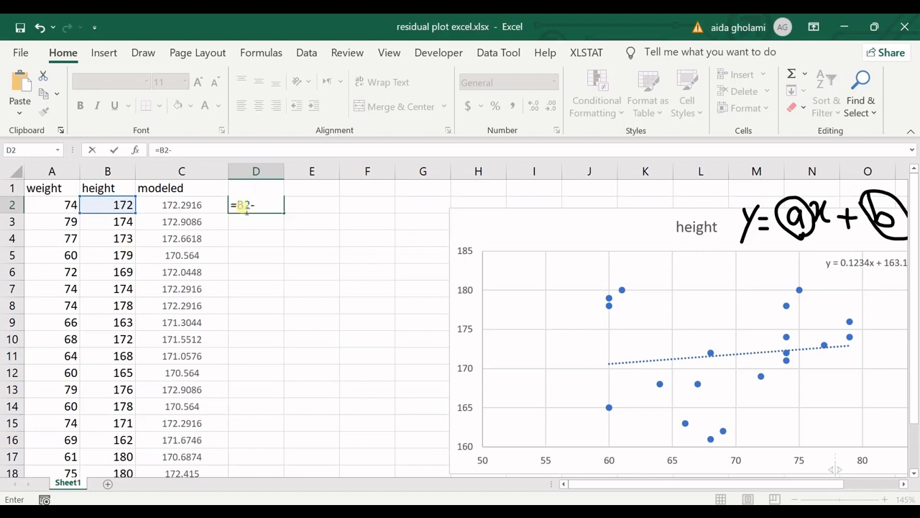
pyautogui.click(202, 207)
pyautogui.press('Return')
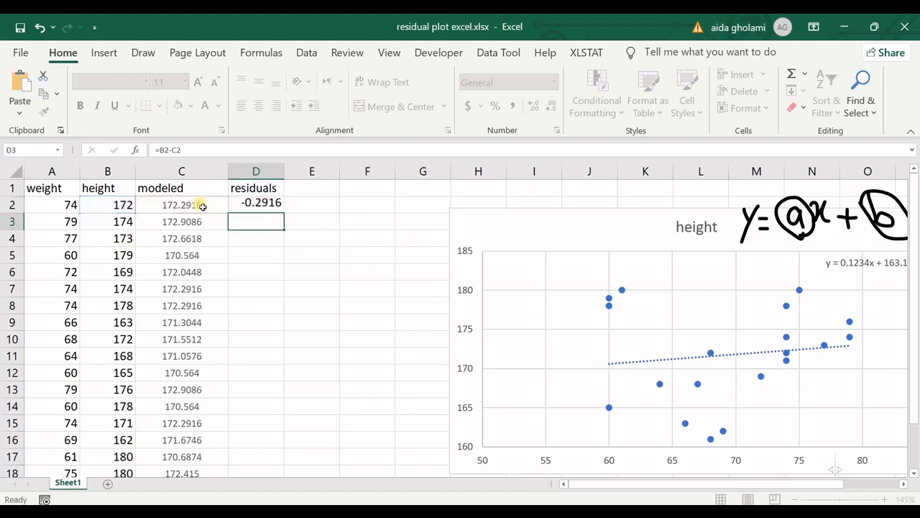
# Fill the residual formula from D2 down to D20, the last data row
pyautogui.click(269, 206)
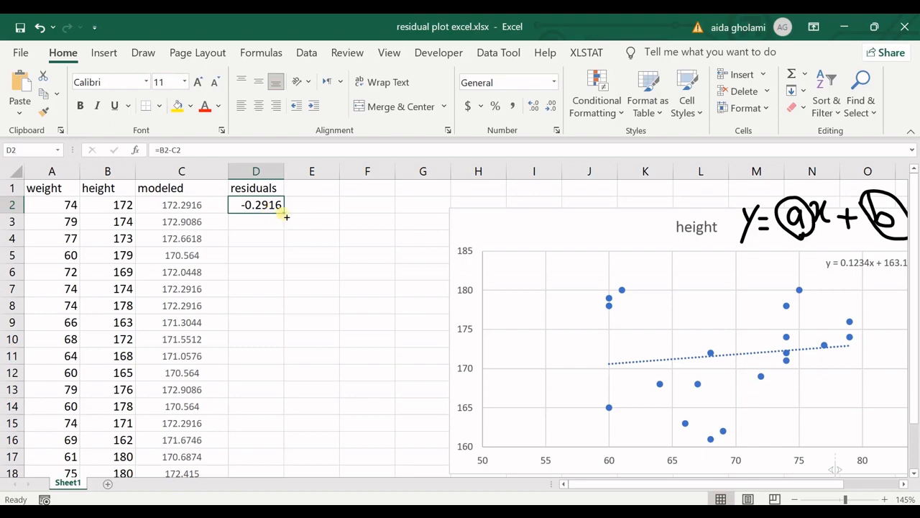
pyautogui.doubleClick(286, 215)
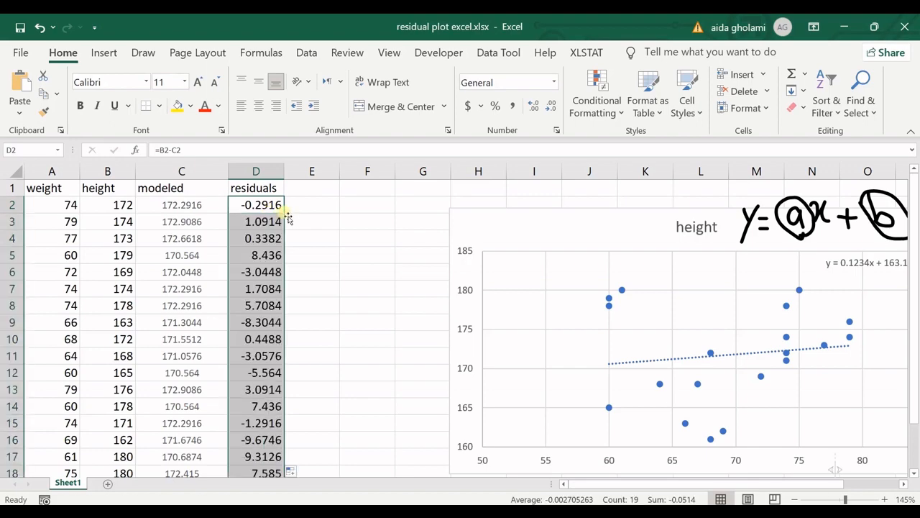
pyautogui.scroll(-5, 286, 218)
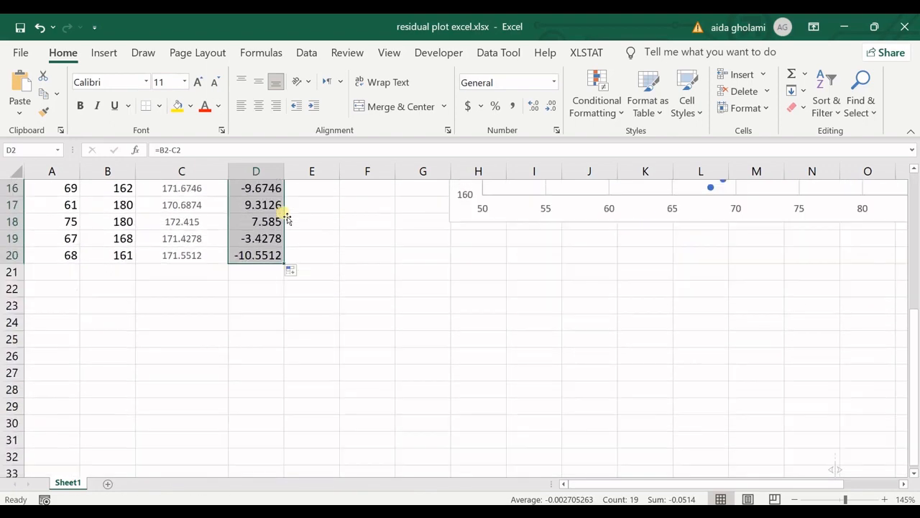
pyautogui.scroll(5, 264, 280)
pyautogui.rightClick(267, 271)
pyautogui.click(252, 188)
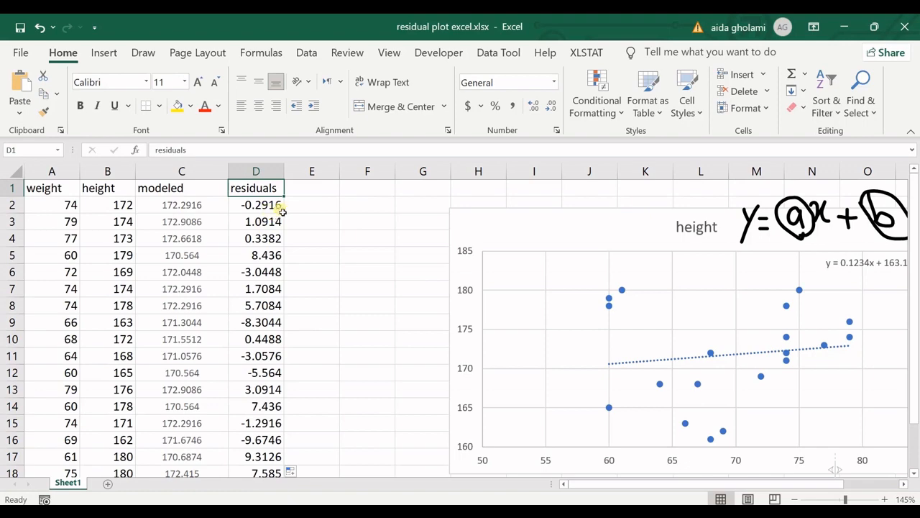
# Move the height scatter chart down the sheet, clear of the cells beside the data table
pyautogui.moveTo(504, 228); pyautogui.dragTo(400, 476)
pyautogui.scroll(-2, 425, 369)
pyautogui.moveTo(426, 357); pyautogui.dragTo(377, 444)
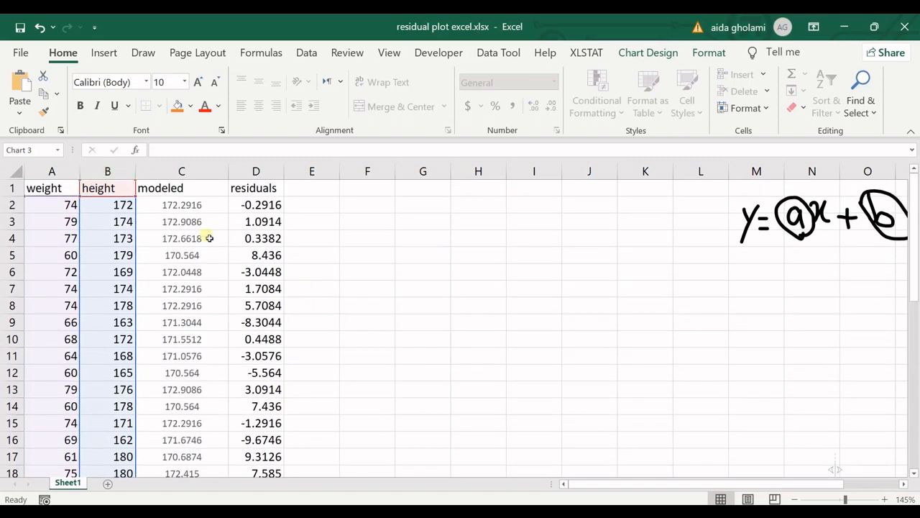
# Insert a markers-only scatter chart of the residuals in column D against the weights in column A, and place it beside the data table
pyautogui.click(175, 207)
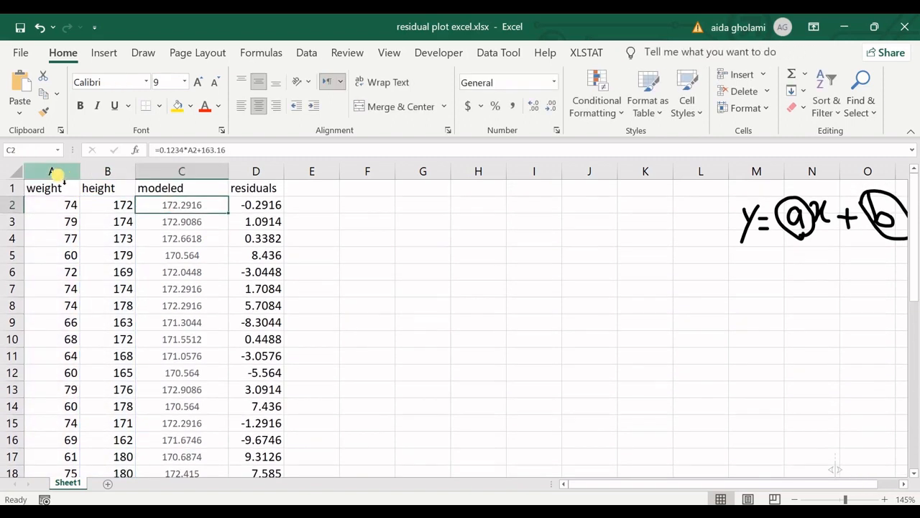
pyautogui.click(52, 204)
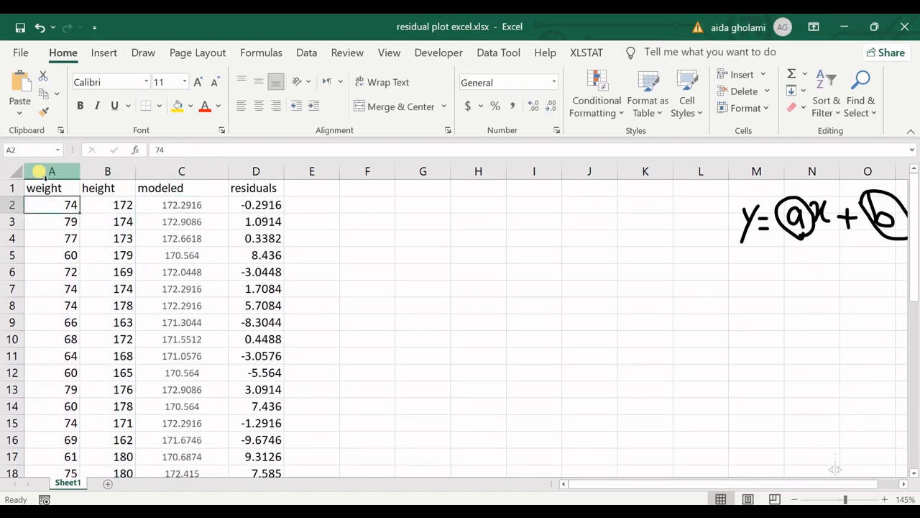
pyautogui.click(40, 171)
pyautogui.keyDown('ctrl'); pyautogui.click(254, 171); pyautogui.keyUp('ctrl')
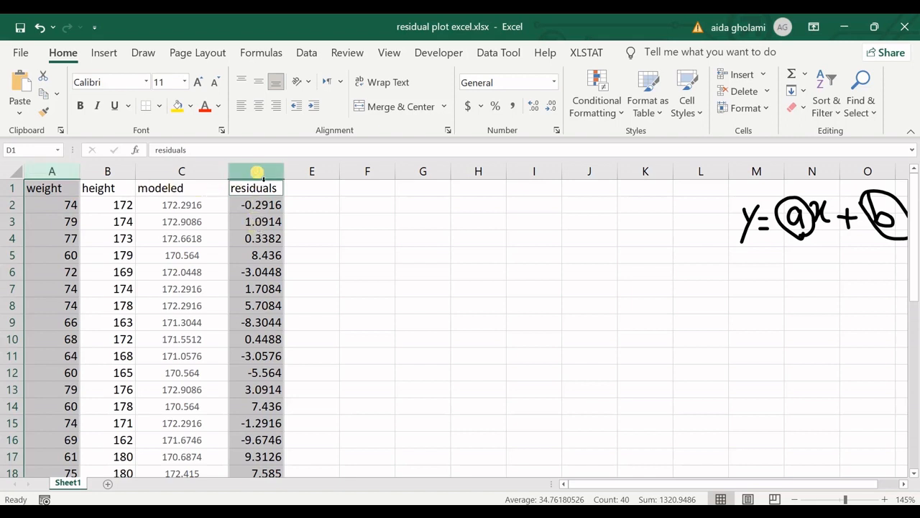
pyautogui.click(105, 53)
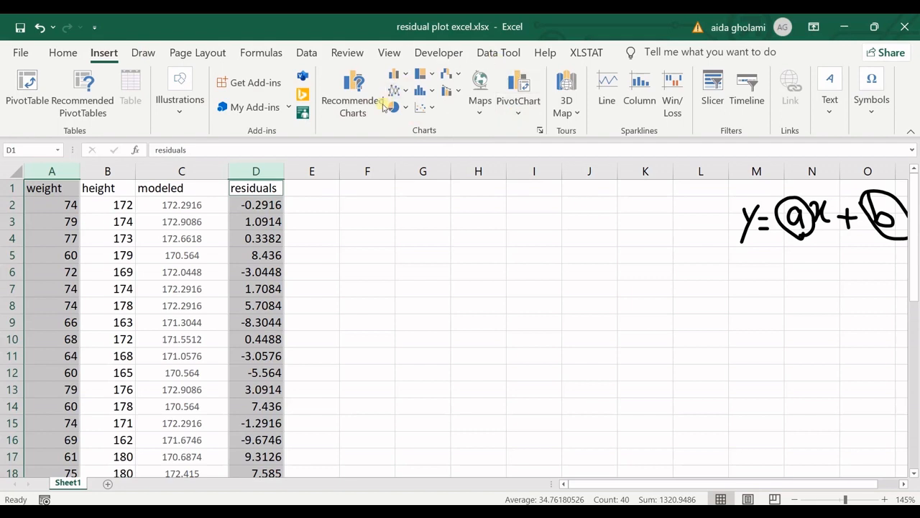
pyautogui.click(430, 113)
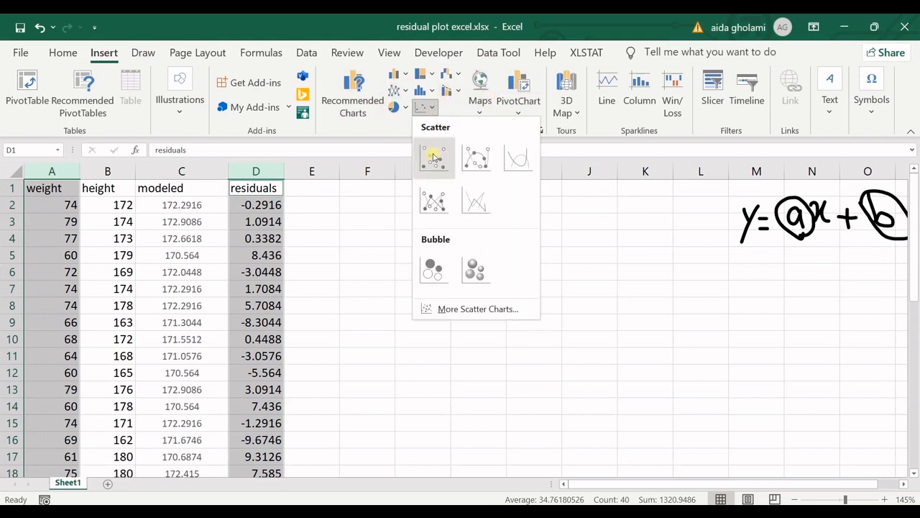
pyautogui.click(435, 156)
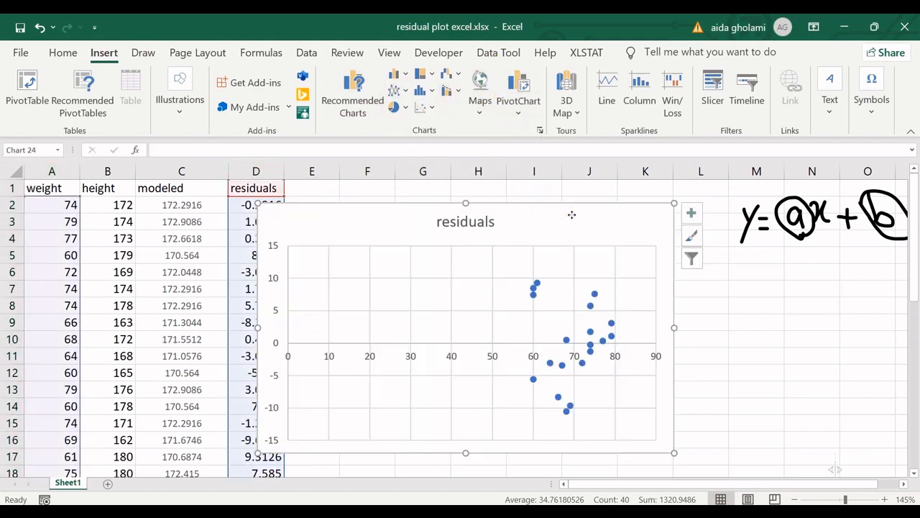
pyautogui.moveTo(569, 214); pyautogui.dragTo(600, 208)
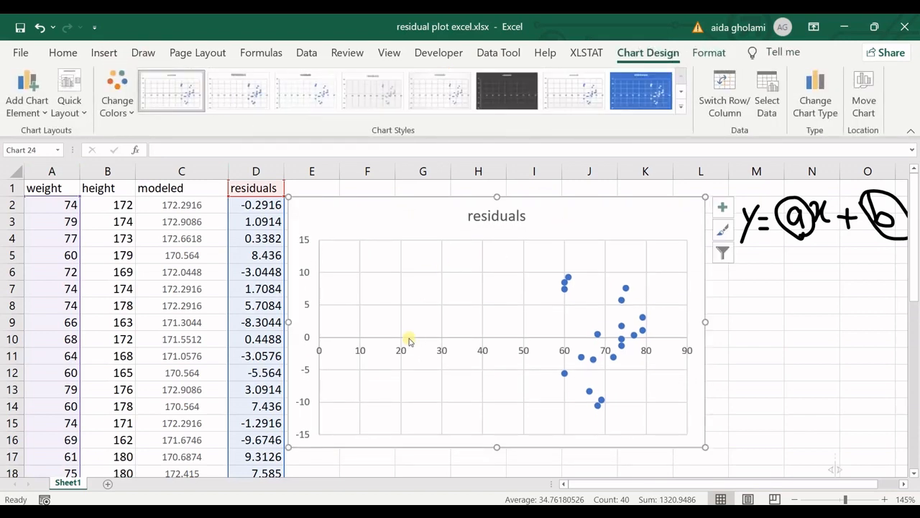
# Set the minimum bound of the residual chart's horizontal axis to 50 and close the formatting pane
pyautogui.click(387, 346)
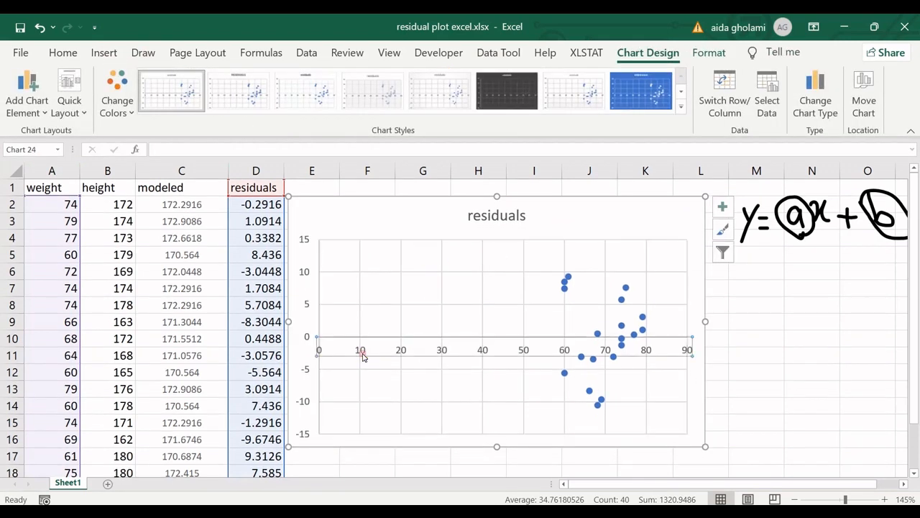
pyautogui.rightClick(359, 352)
pyautogui.click(394, 336)
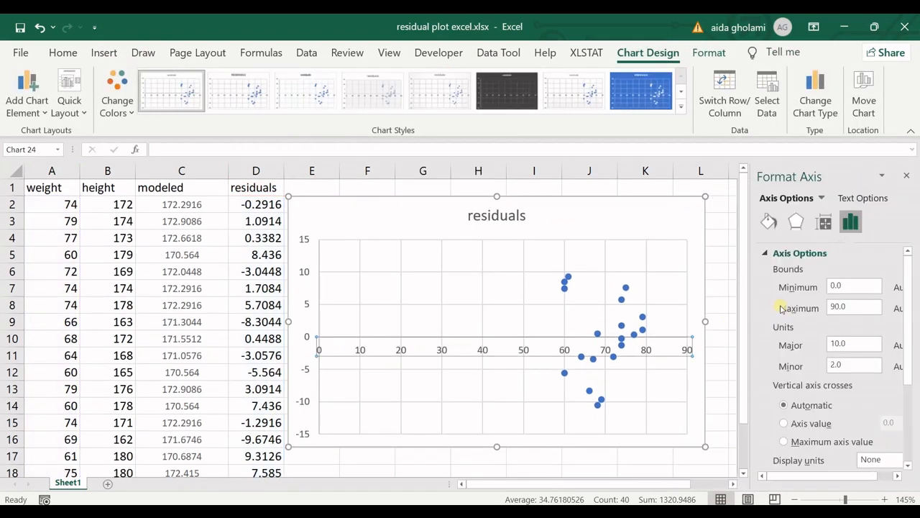
pyautogui.click(795, 289)
pyautogui.write('5')
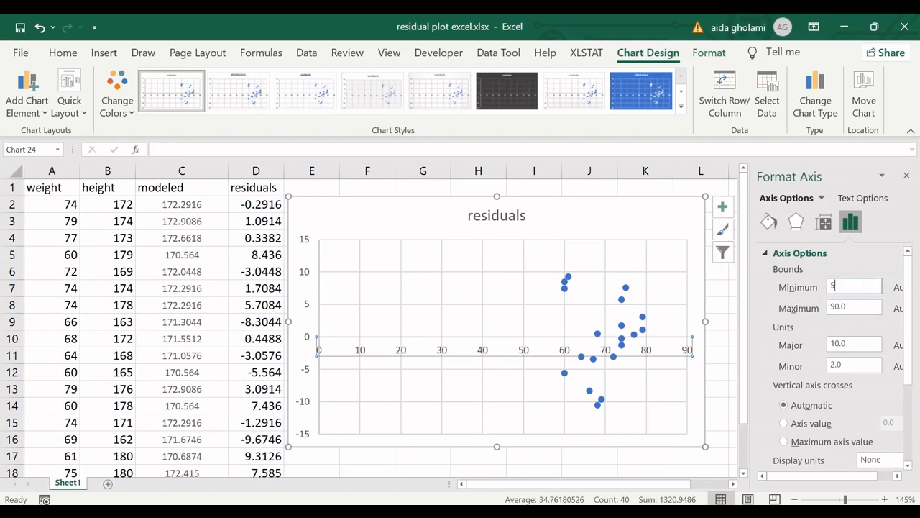
pyautogui.click(719, 293)
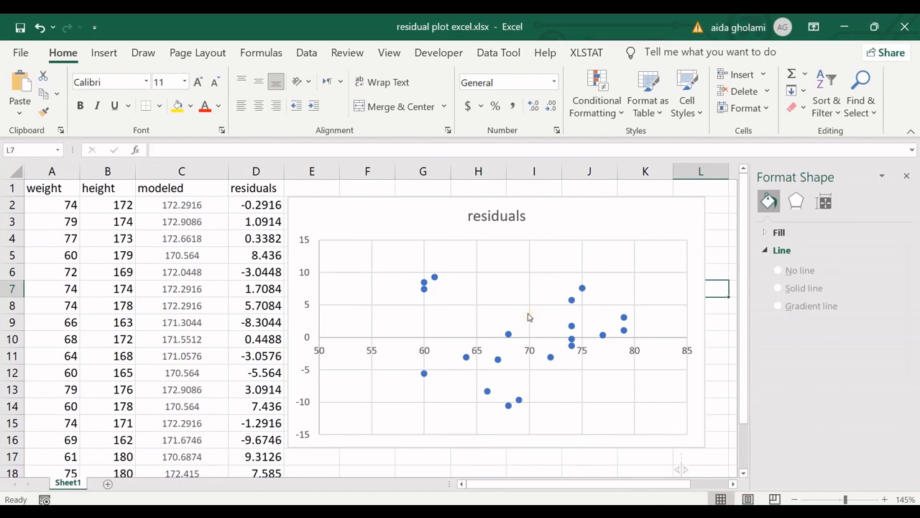
pyautogui.click(529, 313)
pyautogui.click(905, 176)
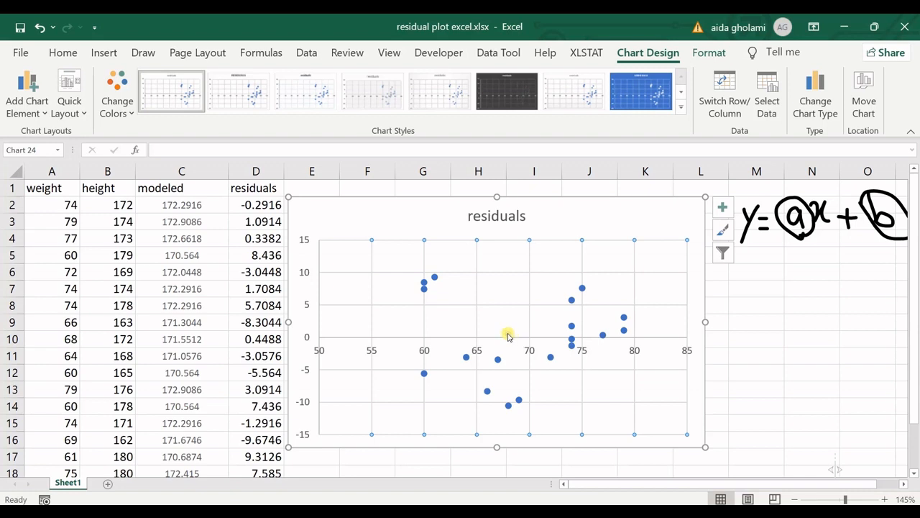
pyautogui.moveTo(508, 335)
pyautogui.scroll(-6, 769, 354)
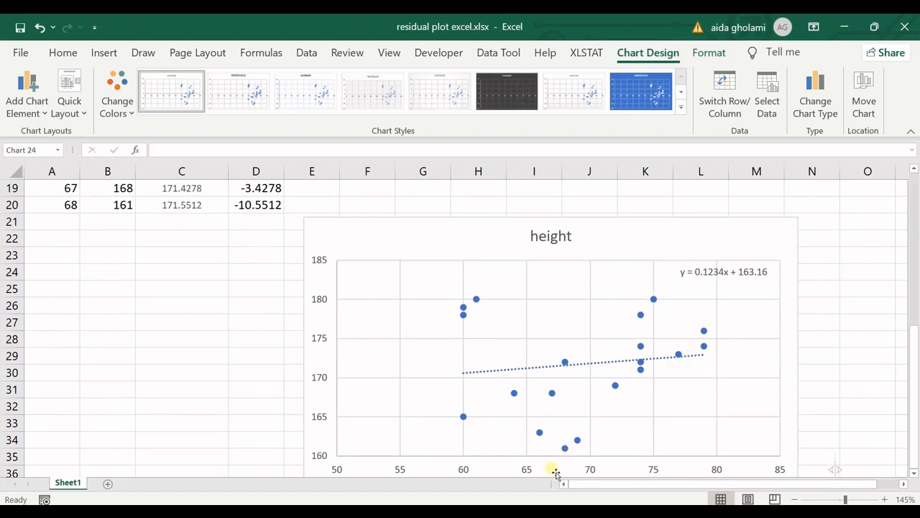
pyautogui.scroll(6, 561, 427)
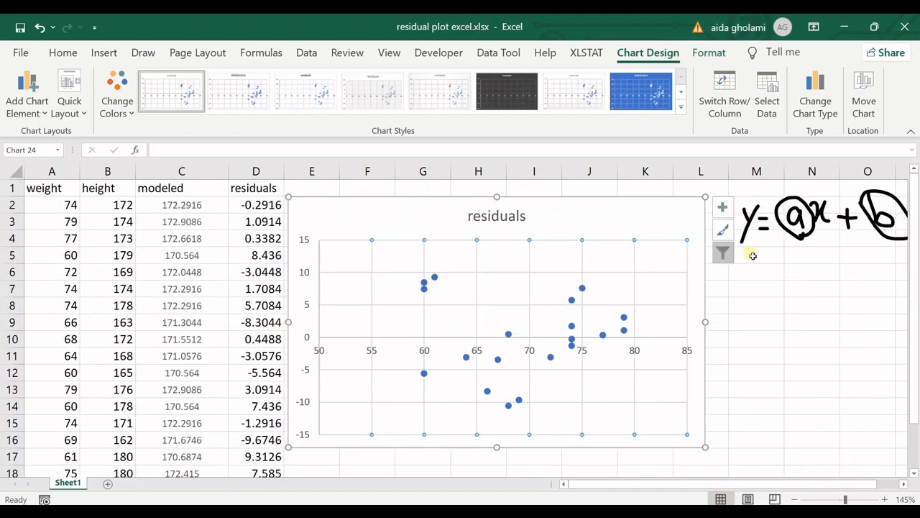